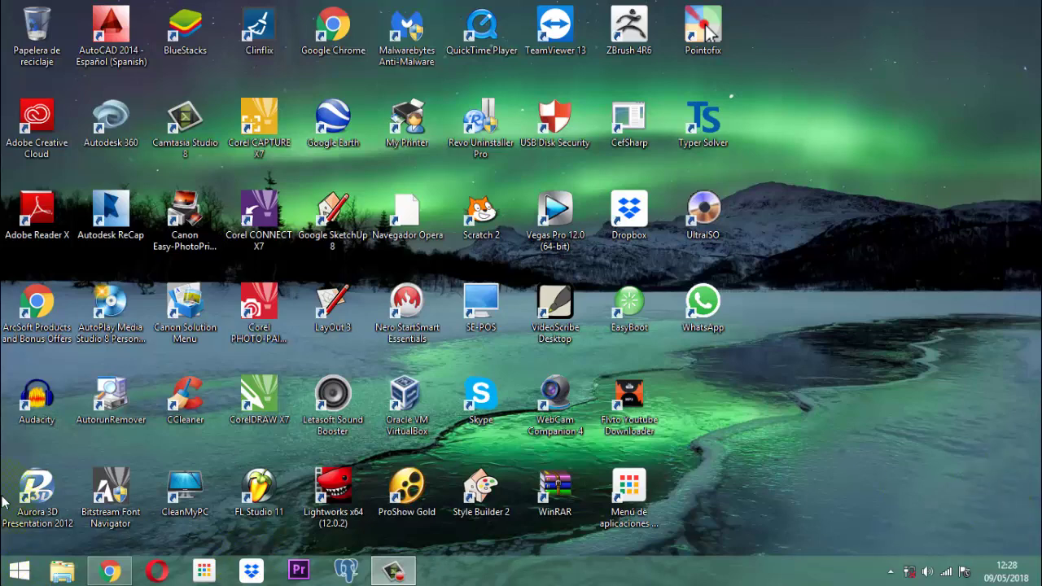
Restore the Chrome window from the taskbar so the Gmail inbox shows.
left_click(123, 578)
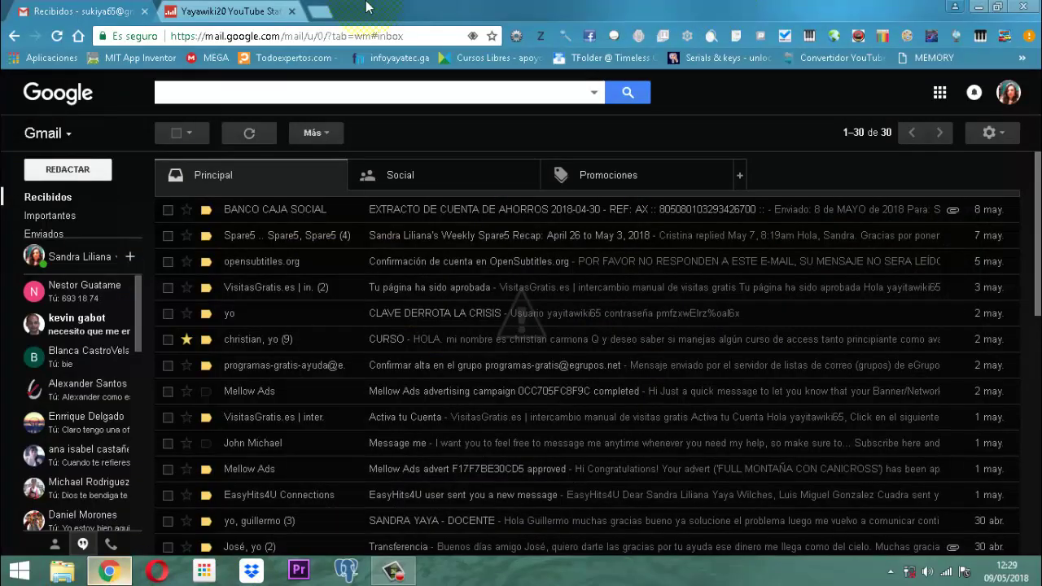
left_click(324, 18)
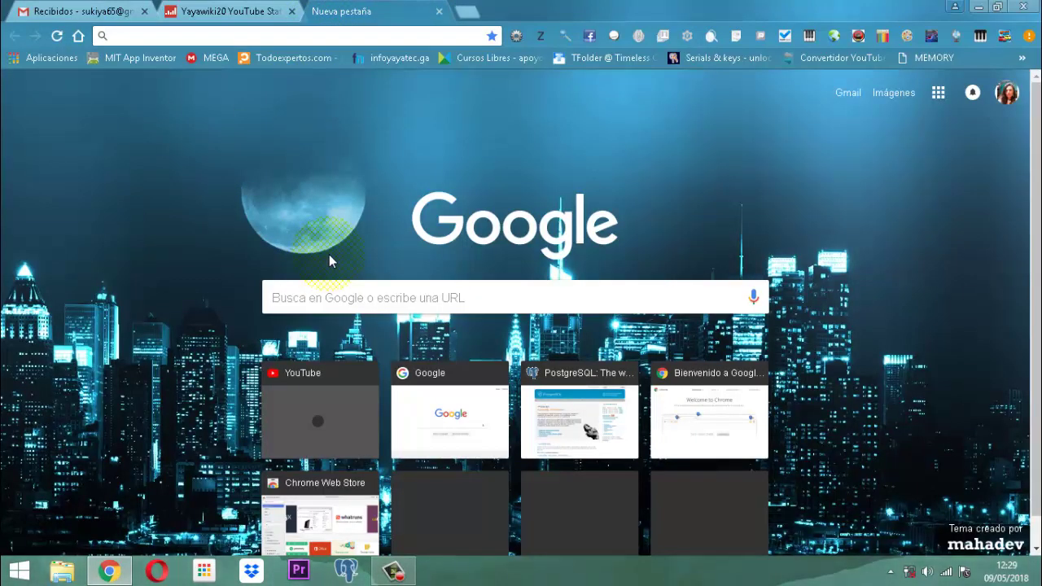
type("e")
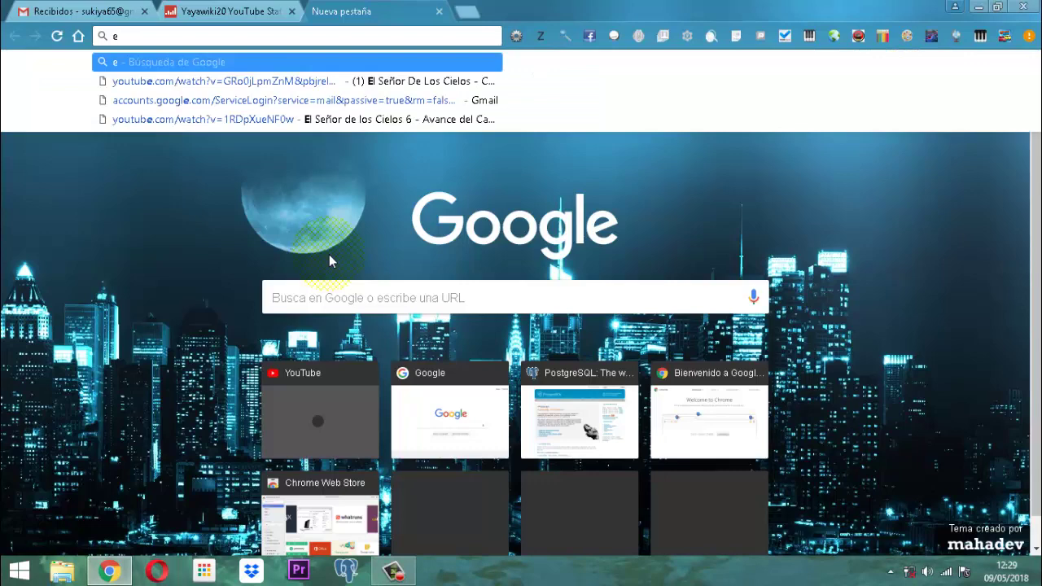
key("BackSpace")
type("w")
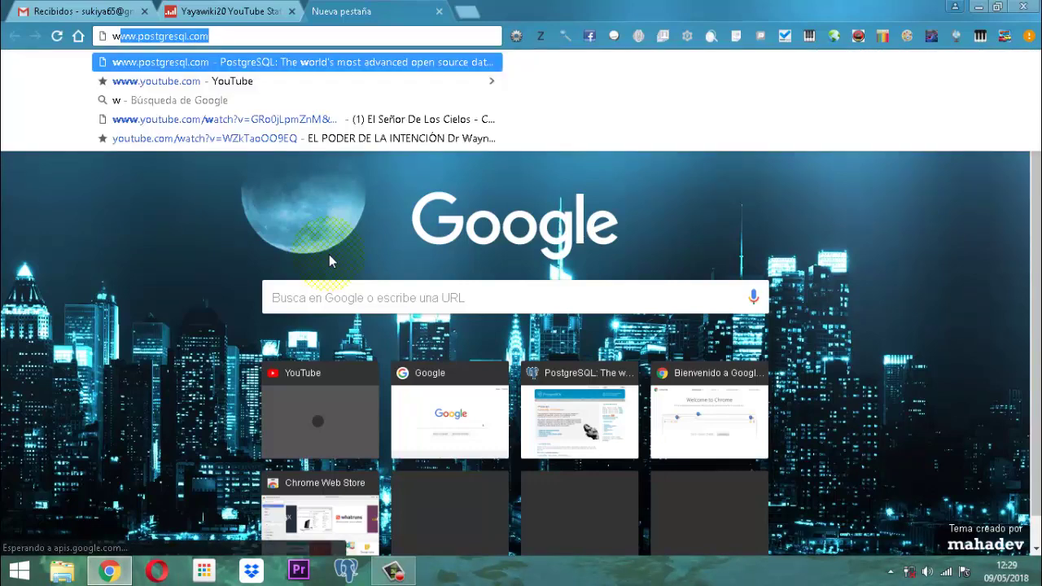
type("ww.infoyayatec.c")
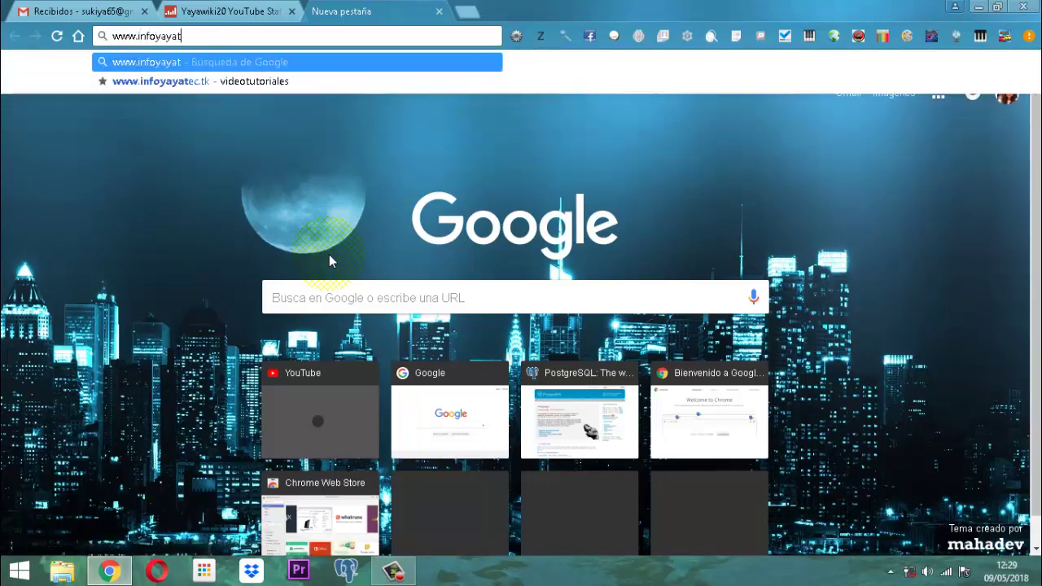
type("f")
key("Return")
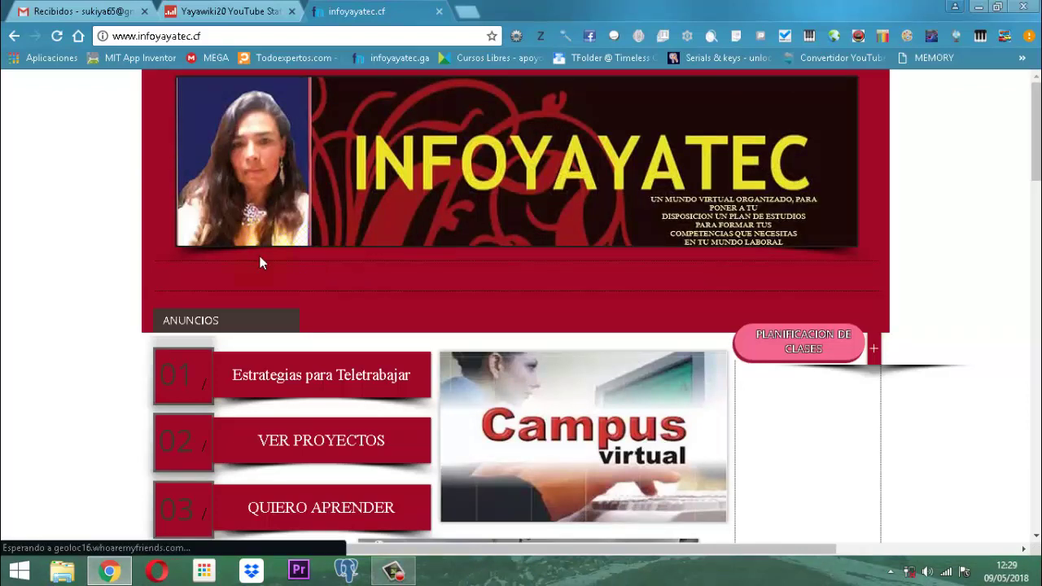
Scroll the infoyayatec home page down to the 'Si deseas obtener Certificación Comienza Aqui' button.
left_click(120, 278)
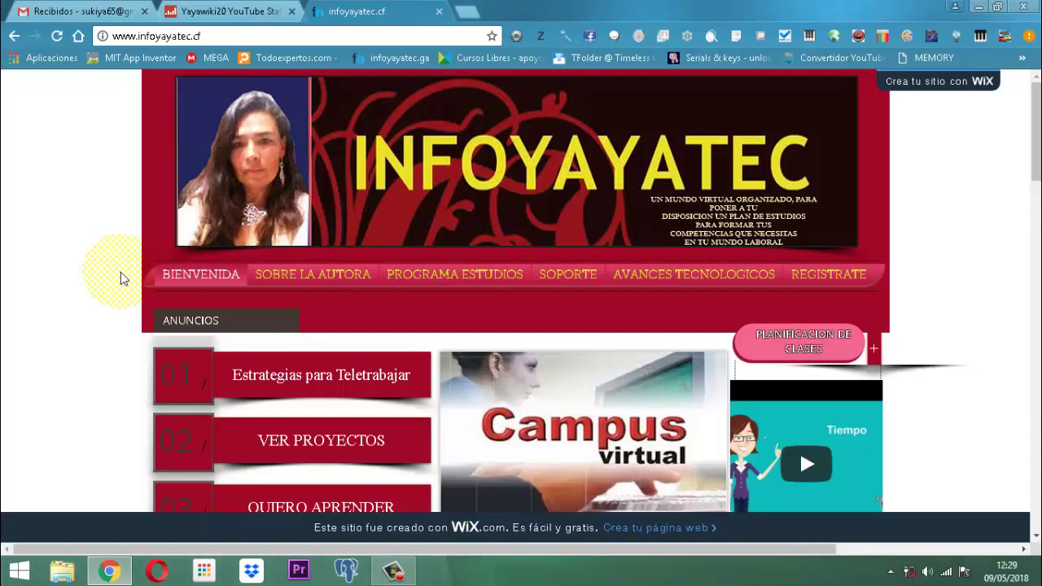
scroll(299, 286, "down", 2)
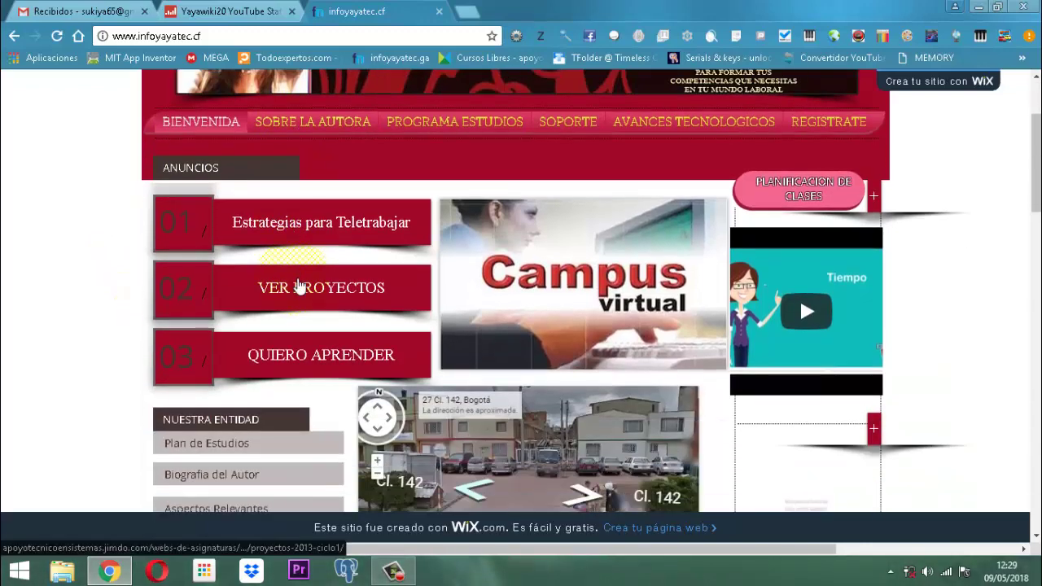
scroll(297, 285, "down", 2)
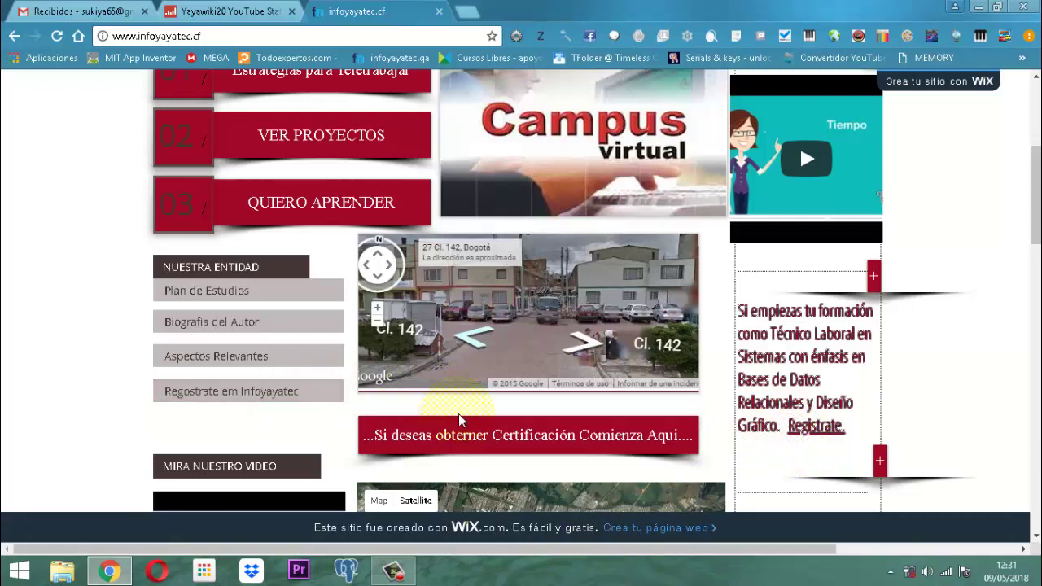
Open the certification course page and scroll through it.
left_click(546, 450)
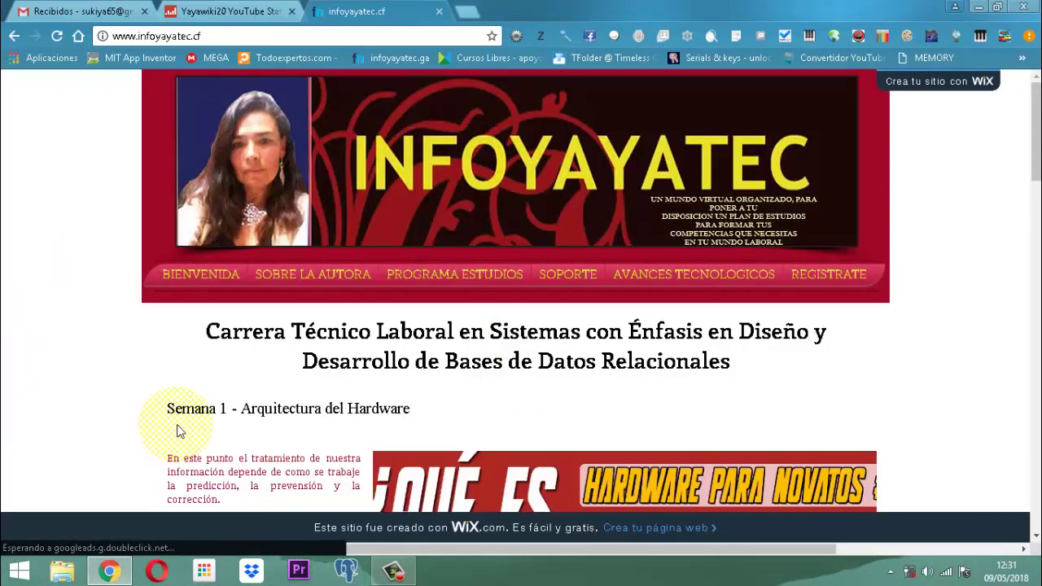
scroll(514, 474, "down", 6)
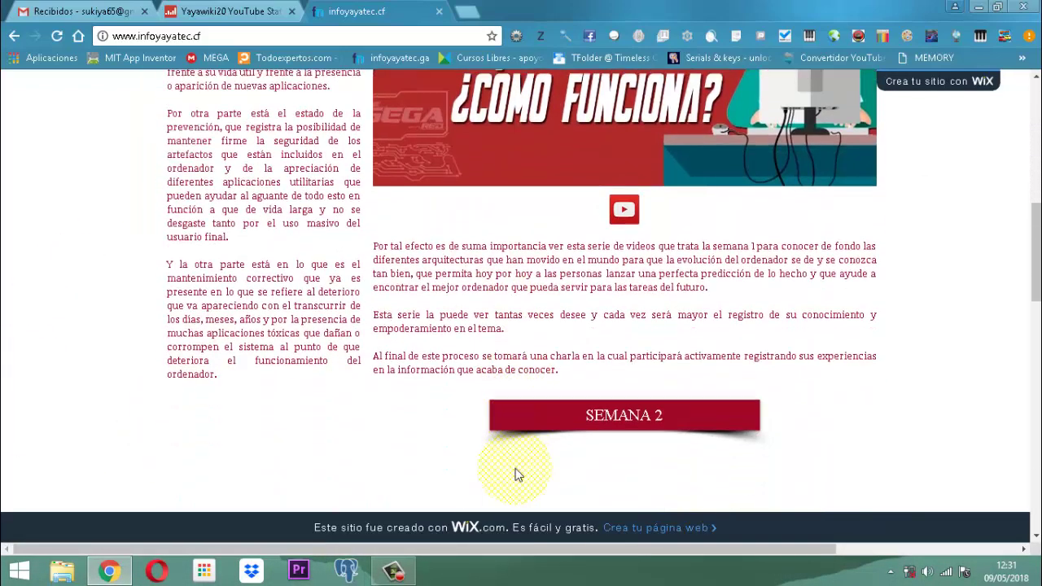
scroll(514, 475, "down", 1)
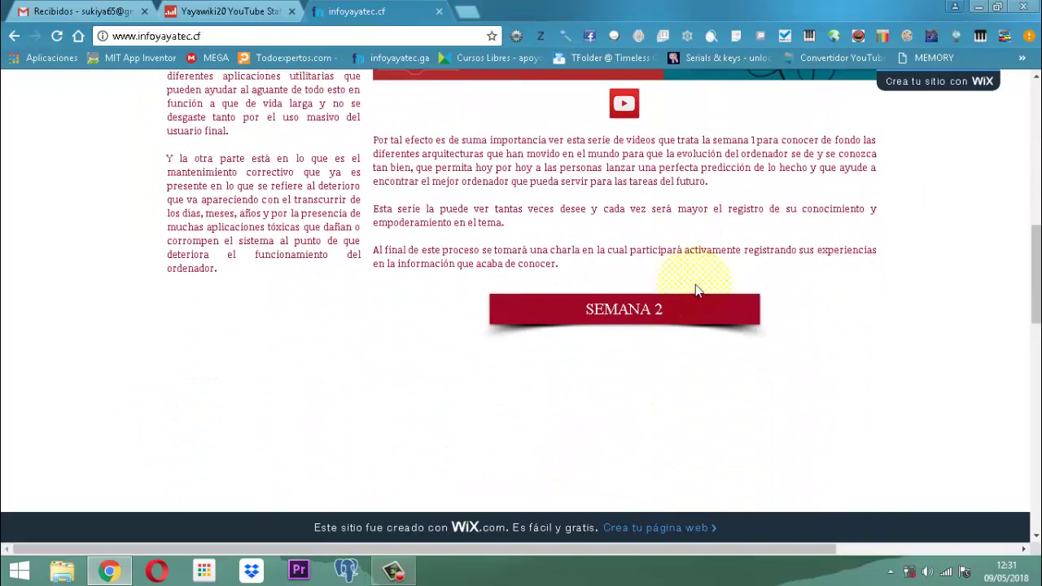
scroll(695, 290, "up", 8)
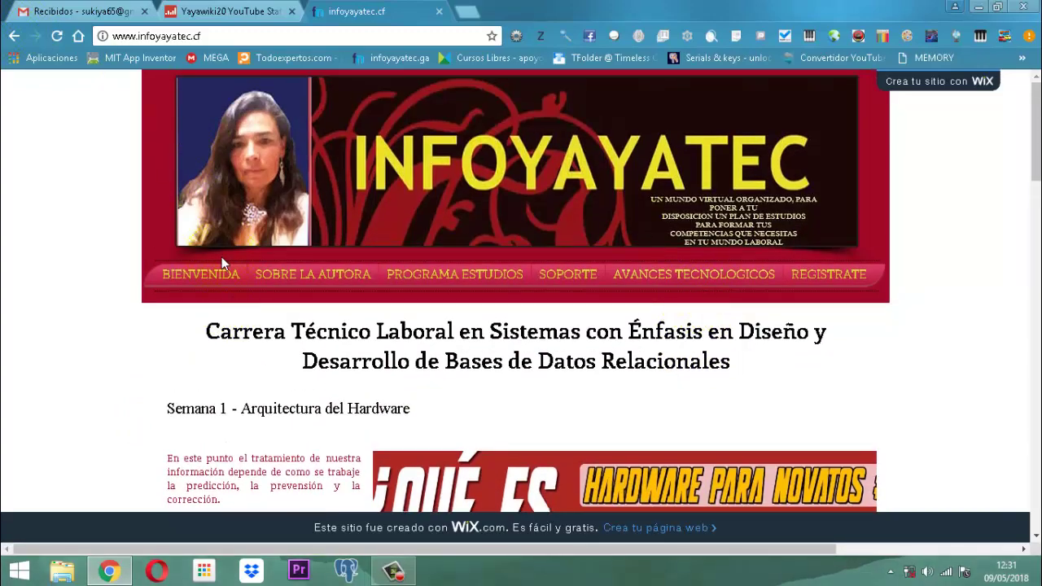
Return to the BIENVENIDA home page and scroll down to the Vet Project playlist video.
left_click(202, 271)
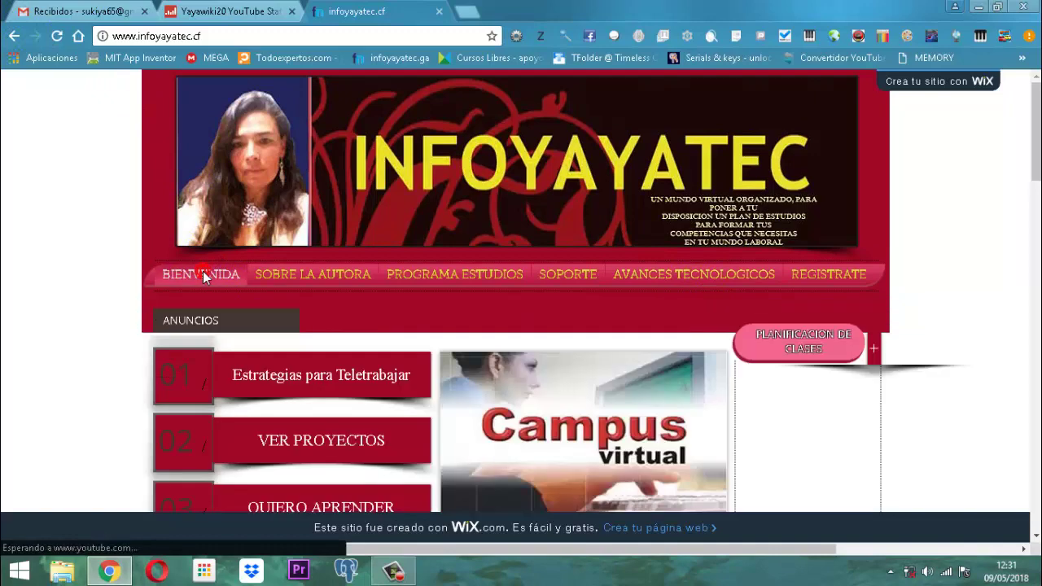
mouse_move(421, 277)
scroll(411, 277, "down", 3)
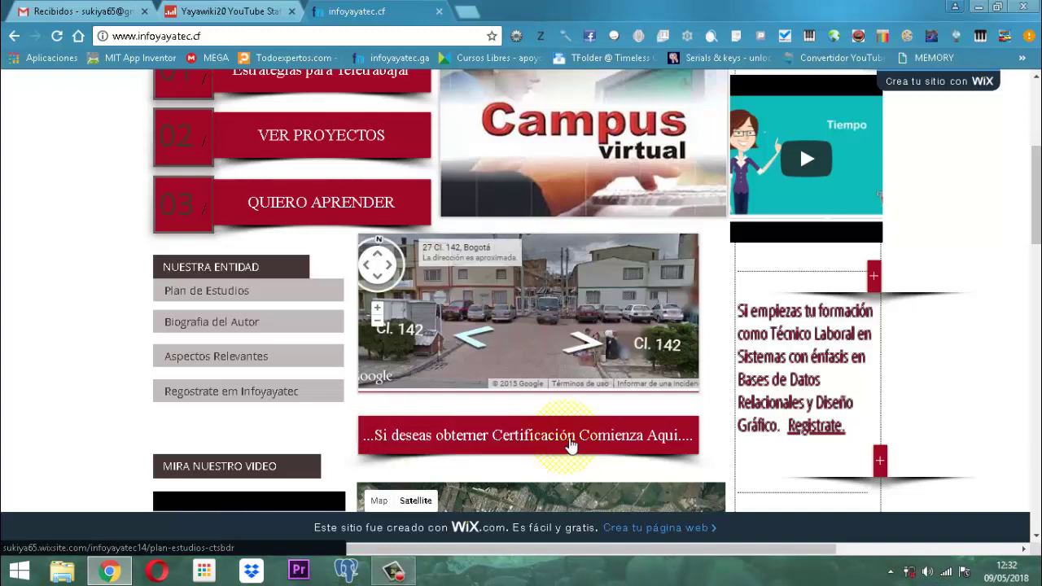
scroll(529, 438, "down", 7)
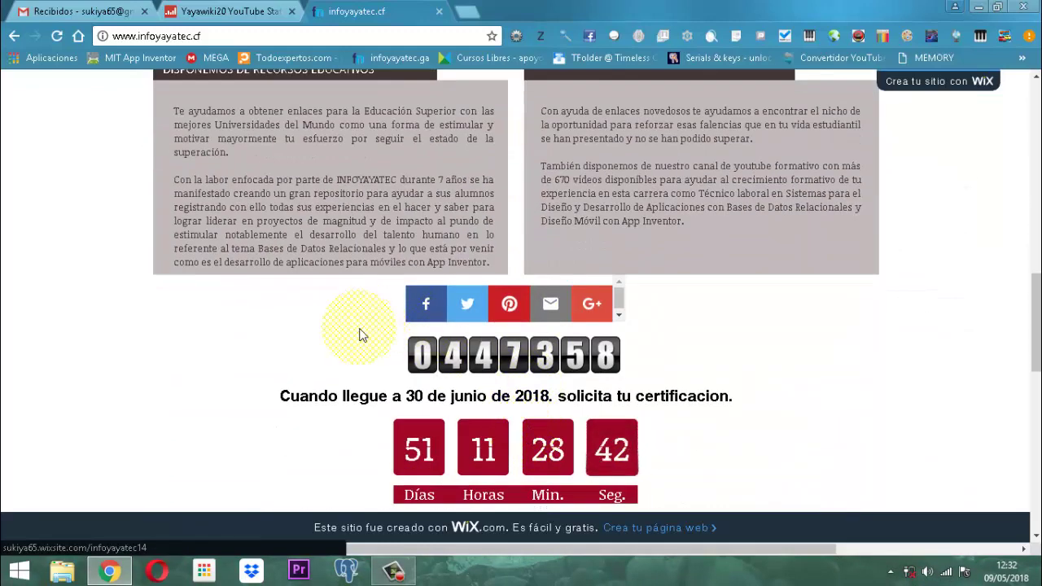
scroll(383, 354, "down", 2)
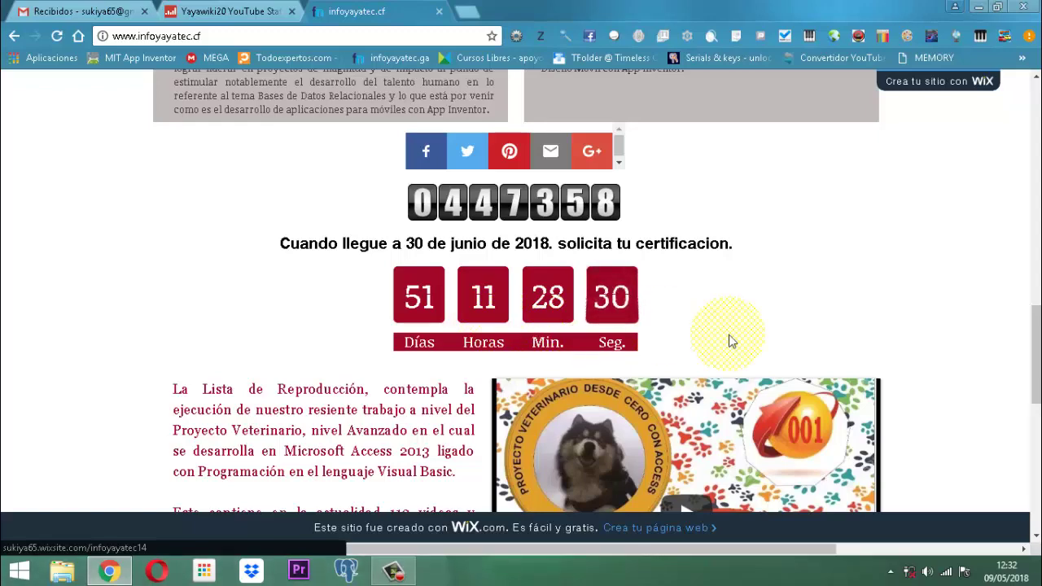
scroll(480, 323, "down", 2)
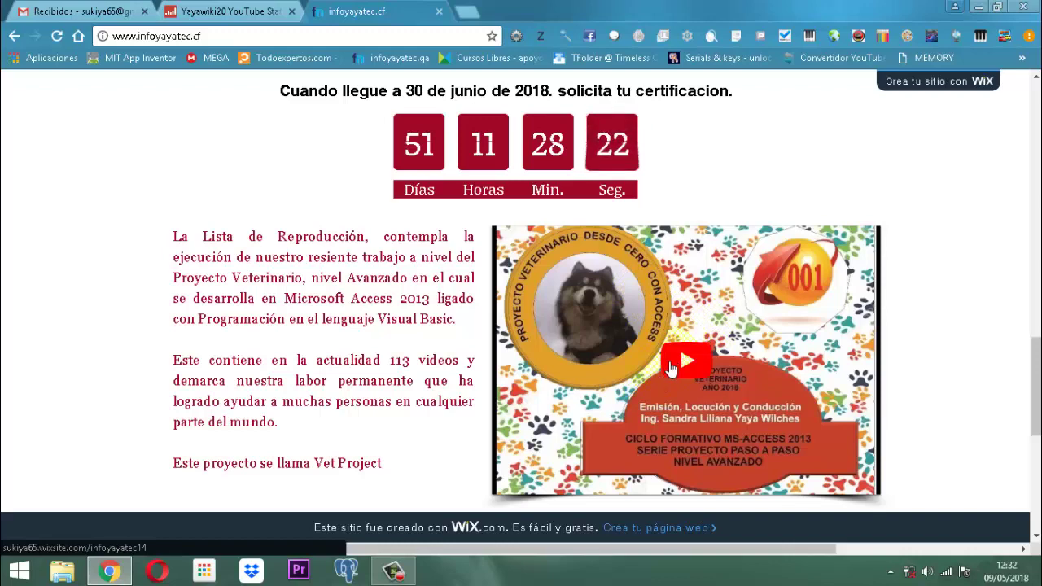
Play the Vet Project playlist video, dismiss its overlay, and scroll back to the top.
left_click(664, 367)
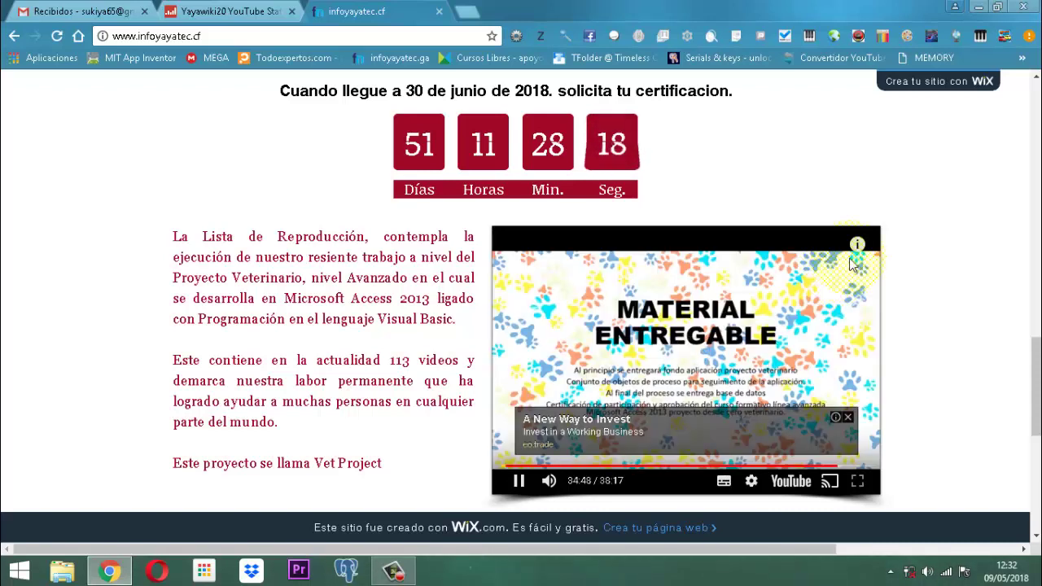
left_click(857, 245)
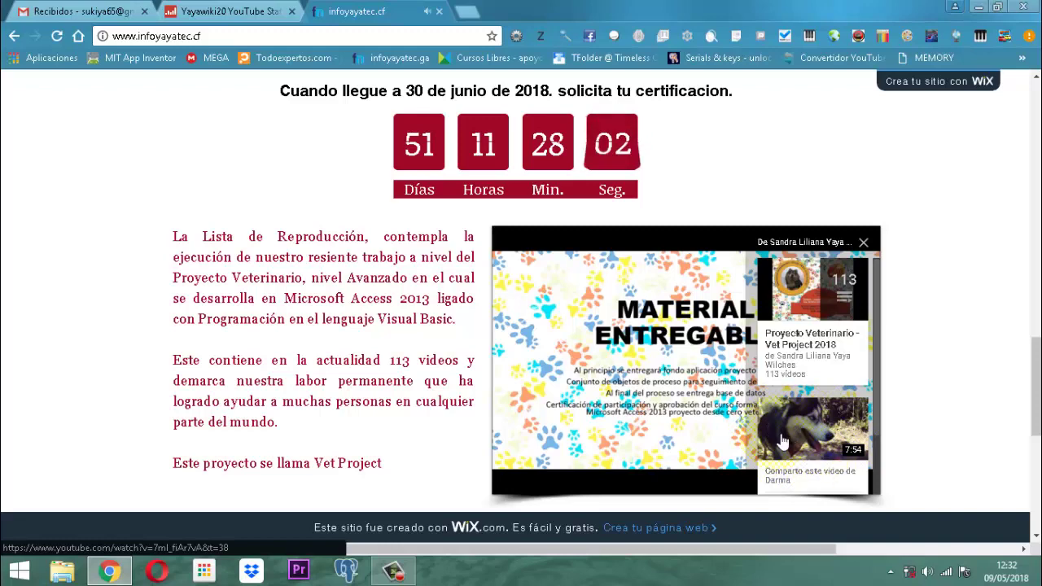
left_click(863, 242)
scroll(773, 210, "up", 14)
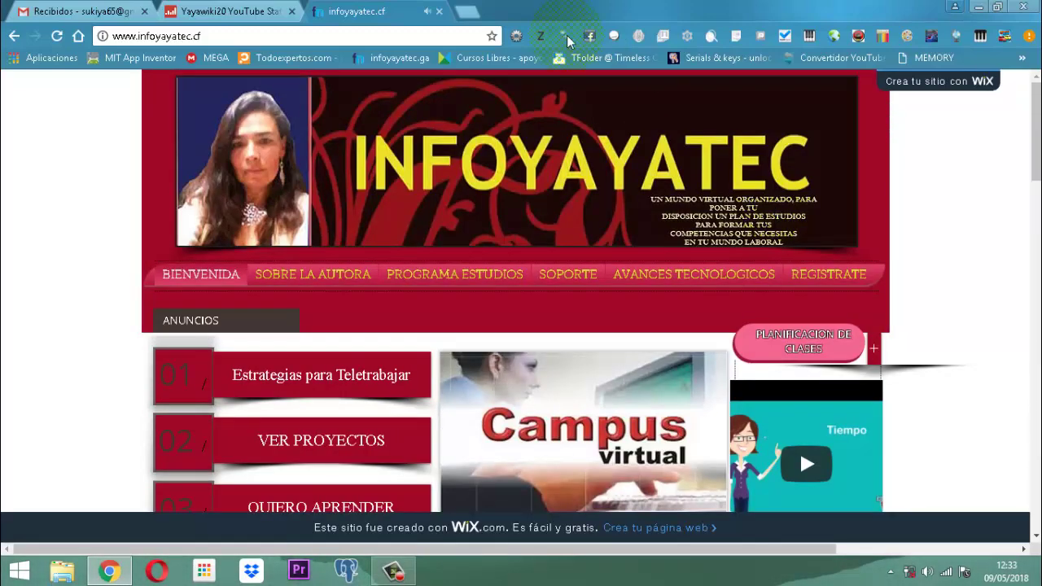
Close the infoyayatec.cf tab and minimise Chrome to the desktop.
left_click(439, 12)
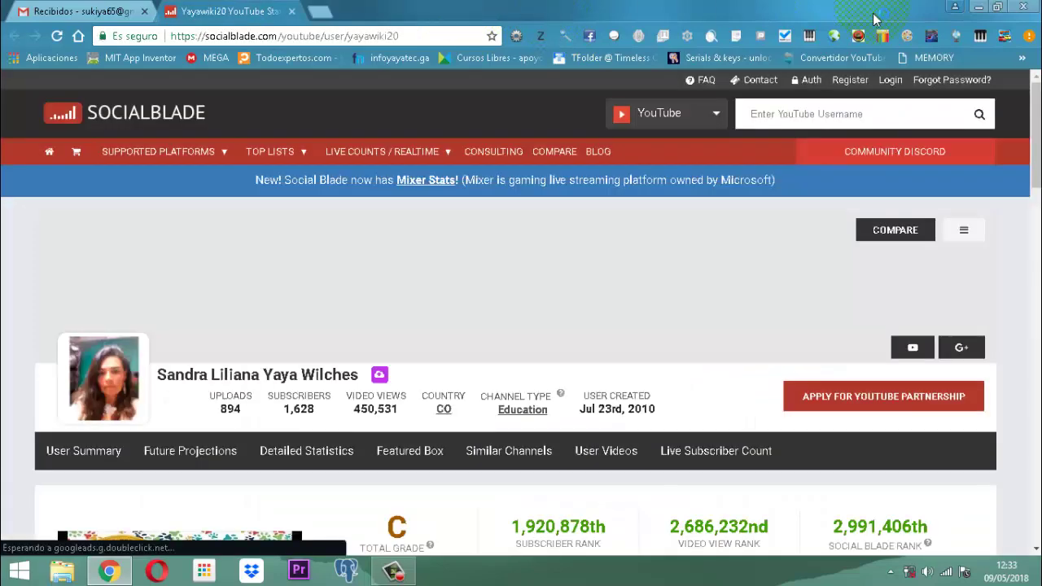
left_click(981, 10)
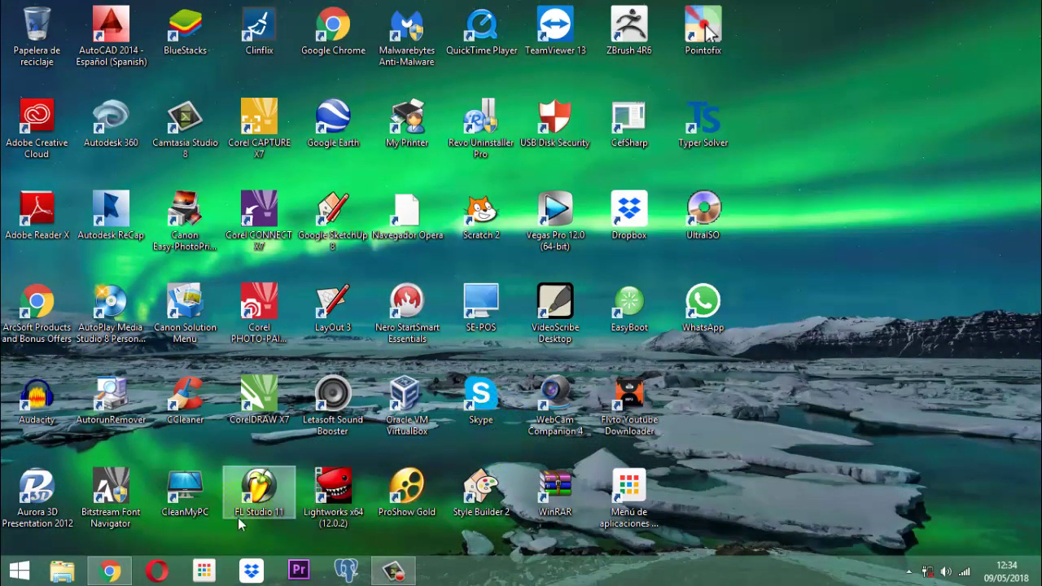
Launch the Vet Project database from D:\documentos 2017\software veterinarias.
left_click(55, 576)
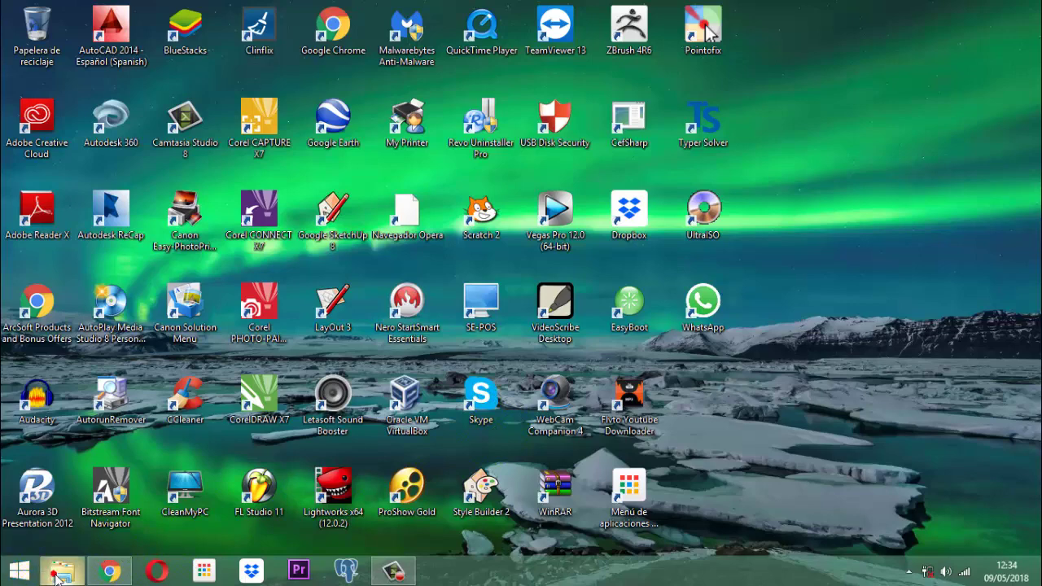
double_click(586, 222)
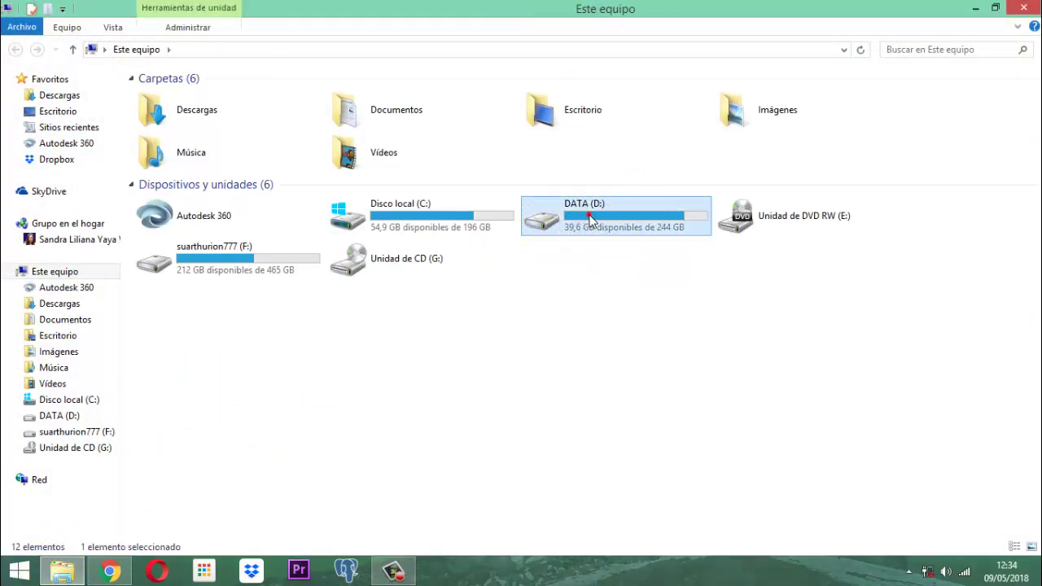
double_click(210, 277)
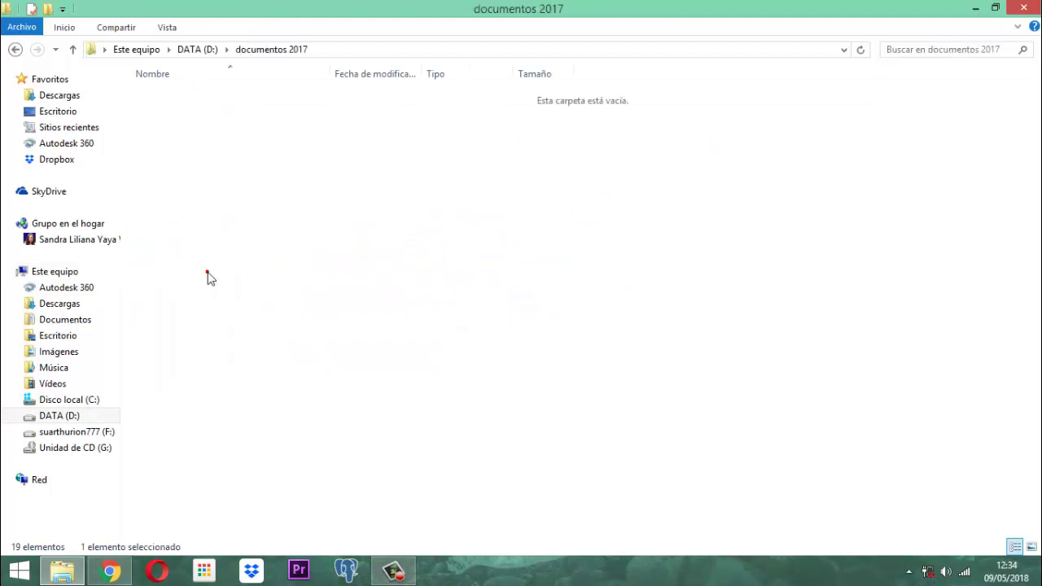
double_click(181, 230)
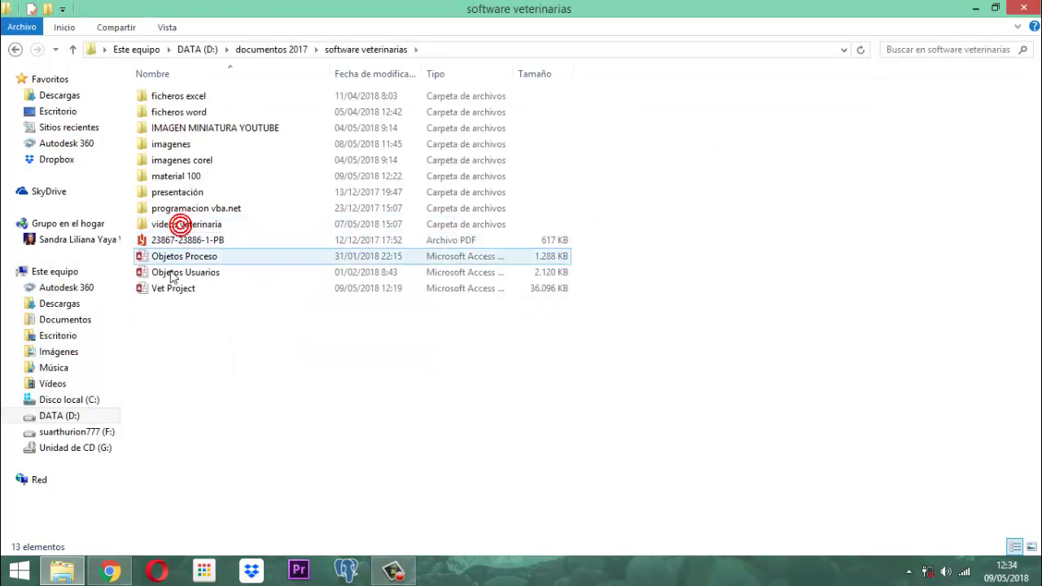
double_click(166, 287)
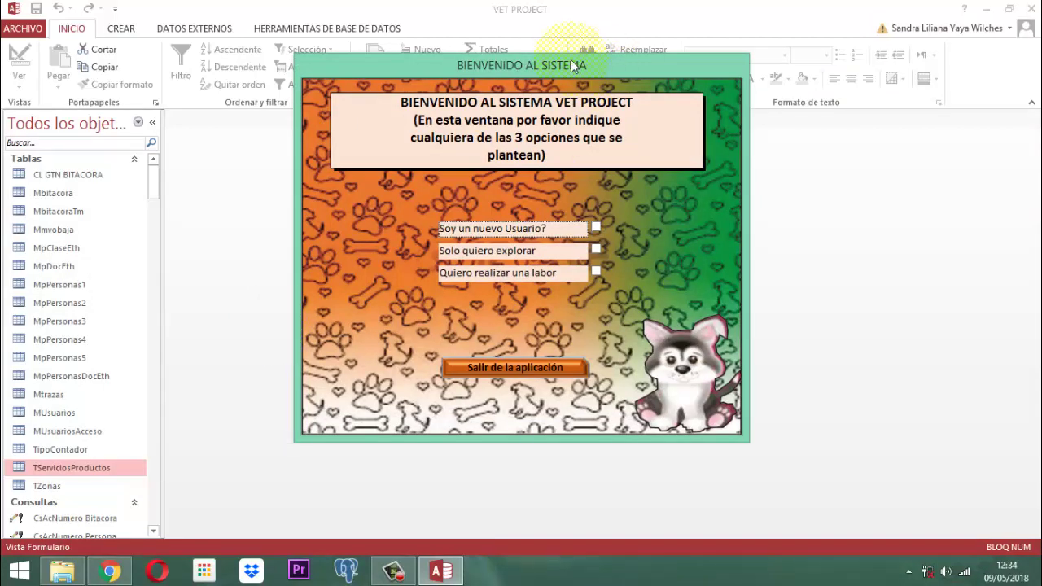
Bring up the options menu on the BIENVENIDO AL SISTEMA welcome form's title bar.
right_click(542, 71)
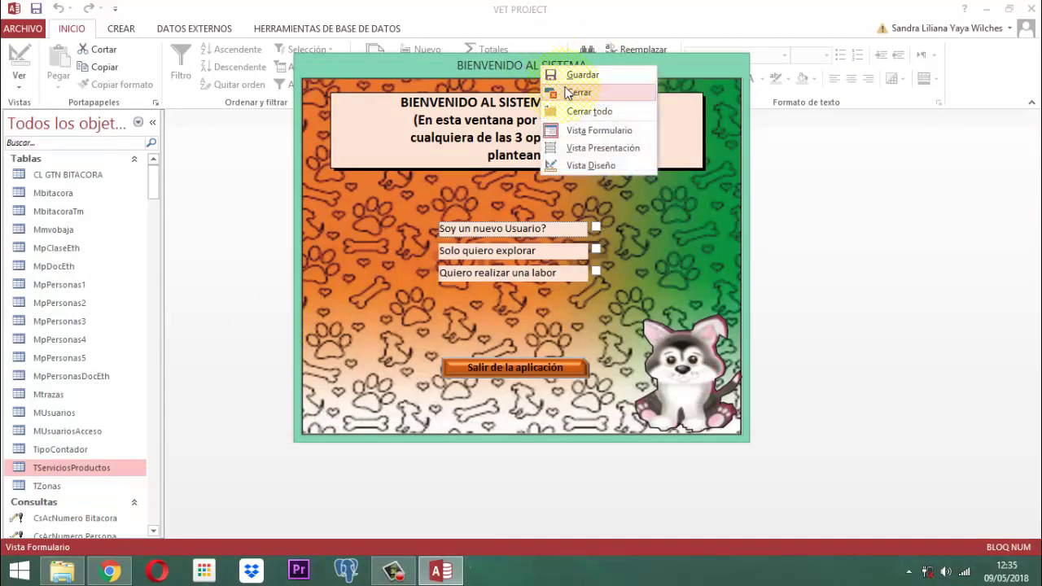
Choose Cerrar to close the BIENVENIDO AL SISTEMA form.
left_click(567, 93)
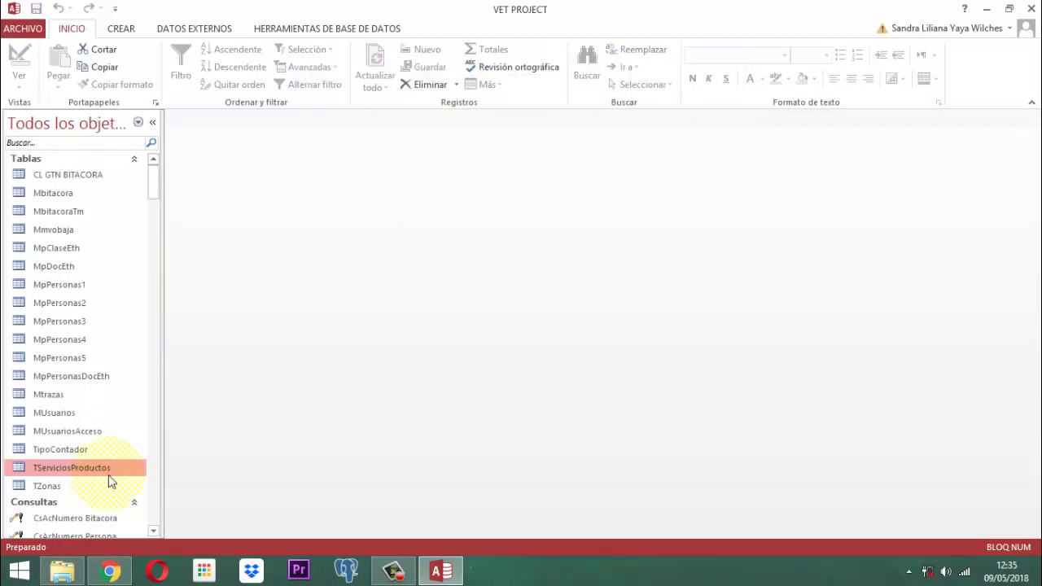
View TServiciosProductos in Vista Diseño to check its fields, then close it.
right_click(52, 470)
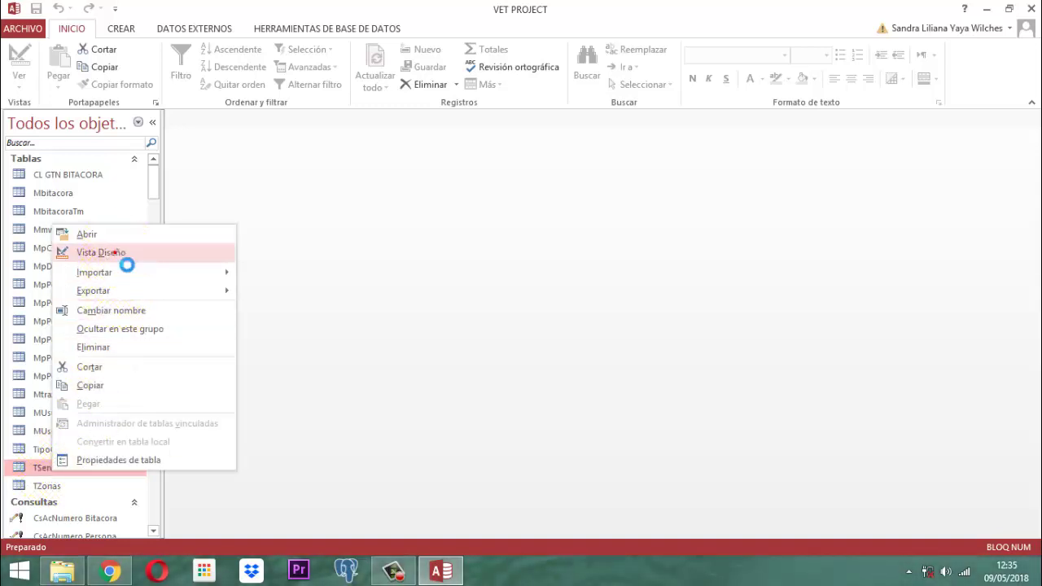
left_click(127, 265)
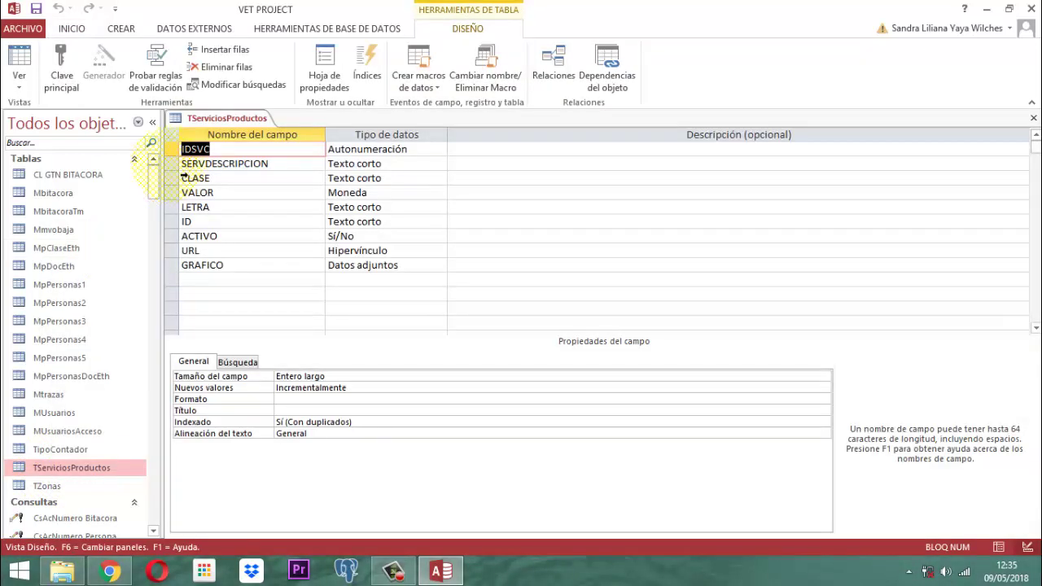
right_click(233, 119)
left_click(289, 145)
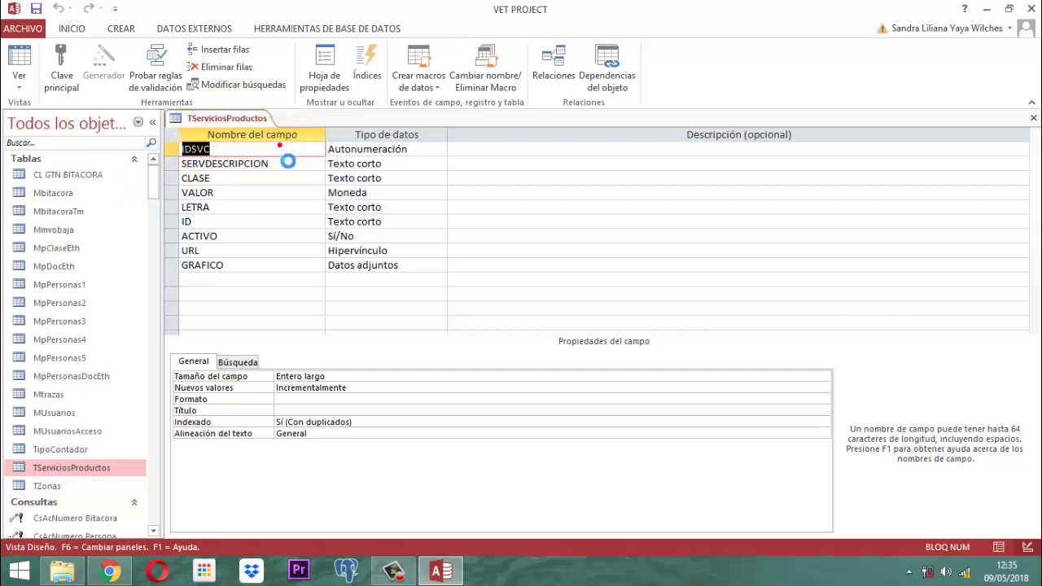
Open the TServiciosProductos datasheet and scroll through its 194 records.
right_click(69, 470)
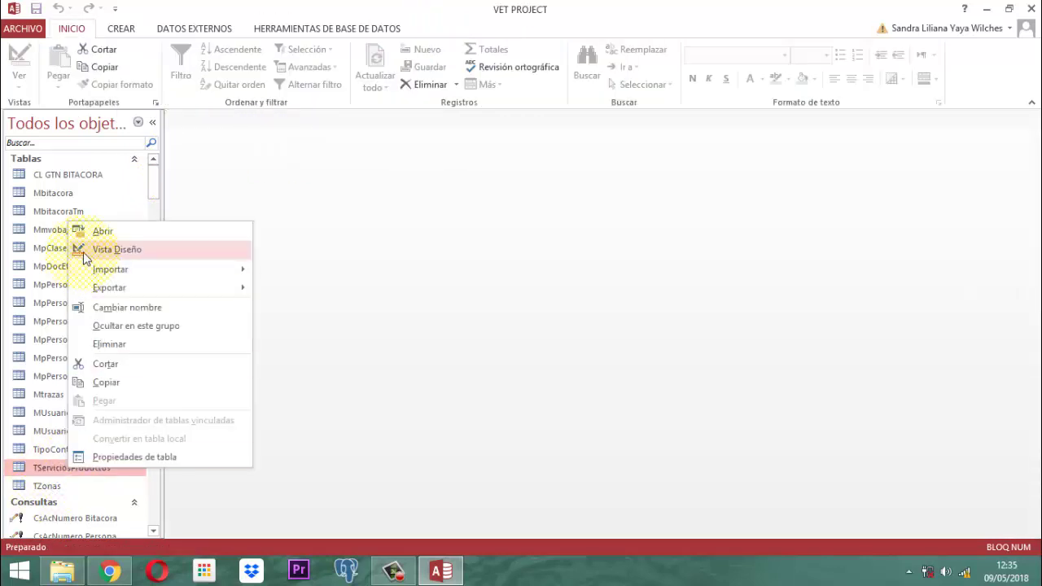
left_click(93, 231)
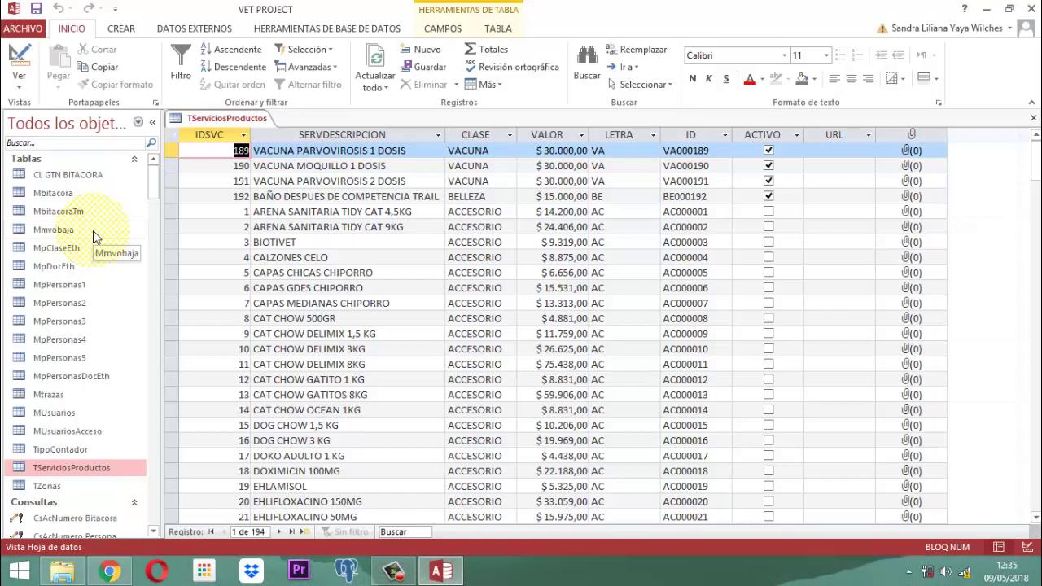
scroll(512, 187, "down", 10)
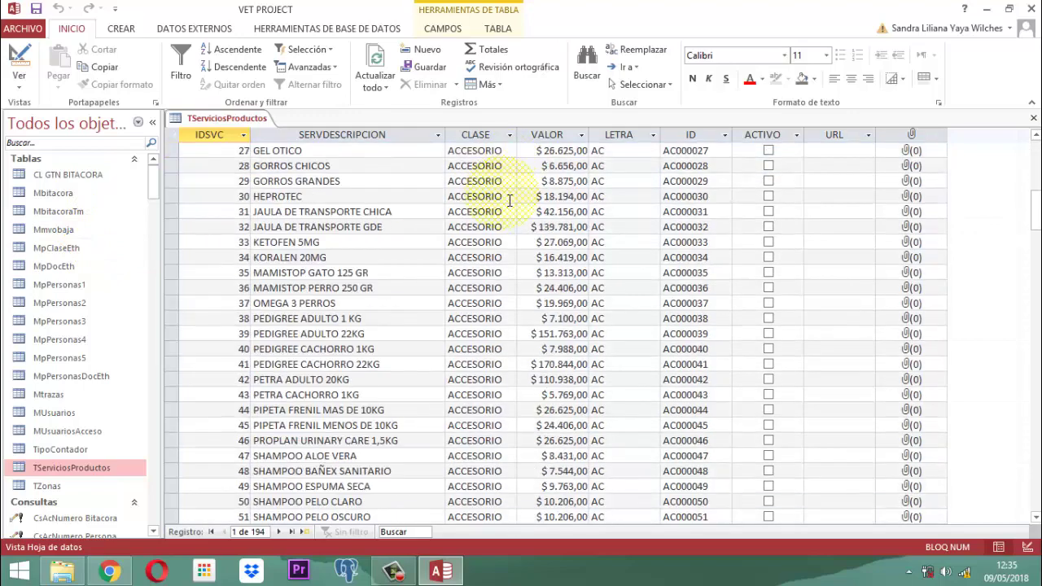
scroll(509, 202, "down", 20)
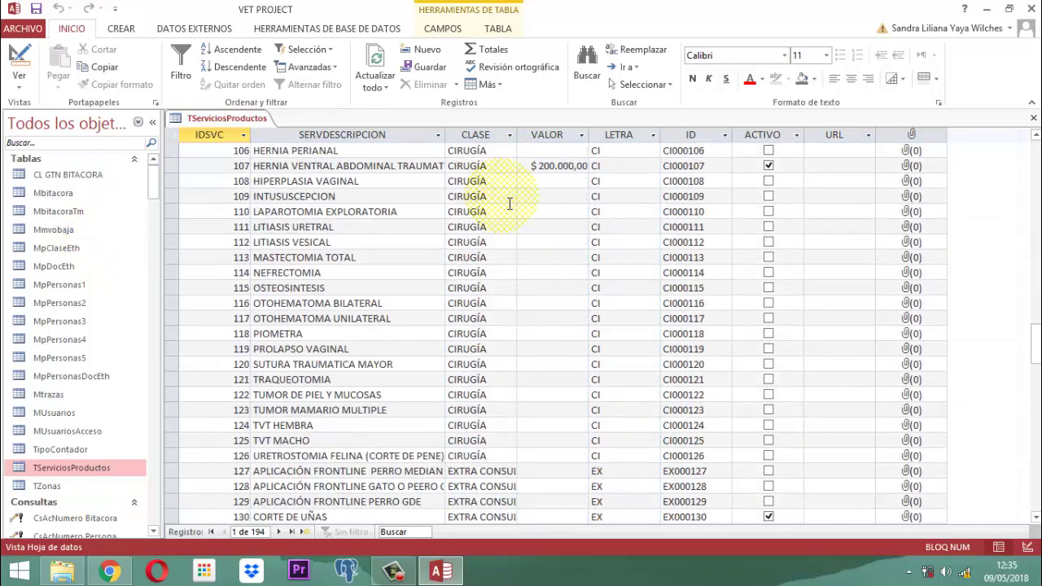
scroll(510, 203, "up", 20)
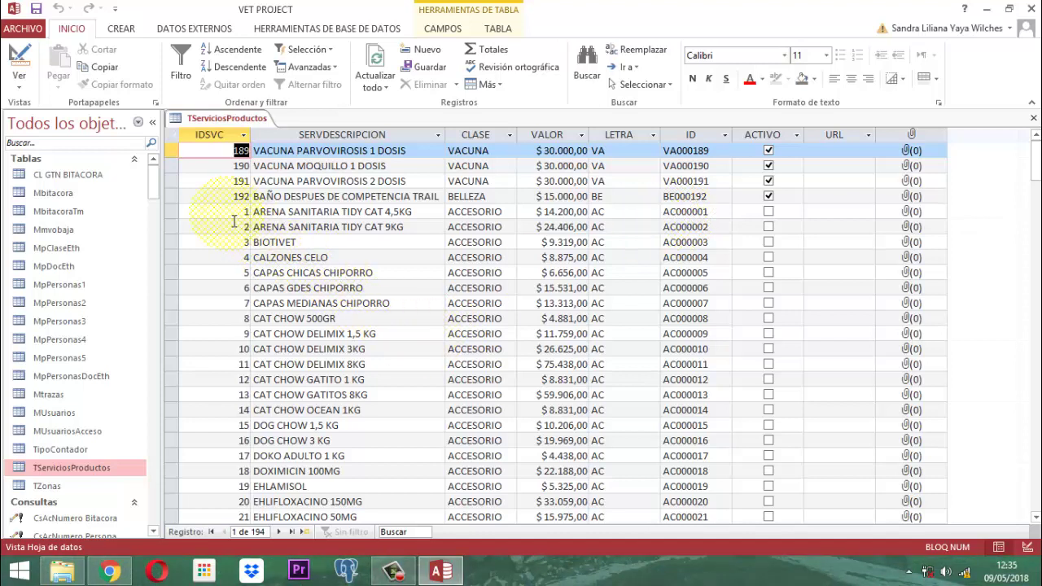
right_click(213, 119)
Close the table and start a Diseño de consulta query with TServiciosProductos added.
left_click(247, 141)
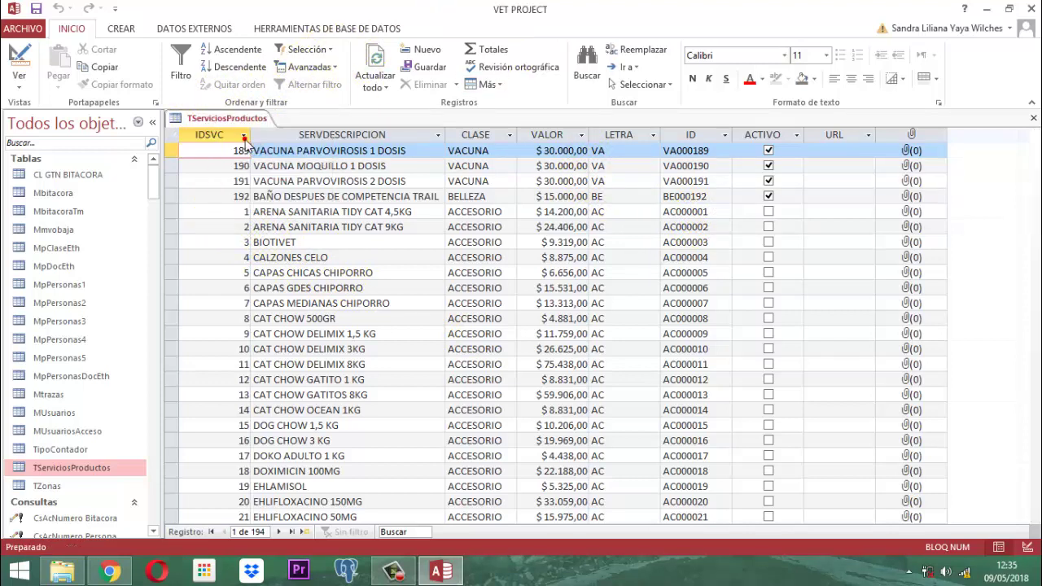
left_click(122, 30)
left_click(277, 70)
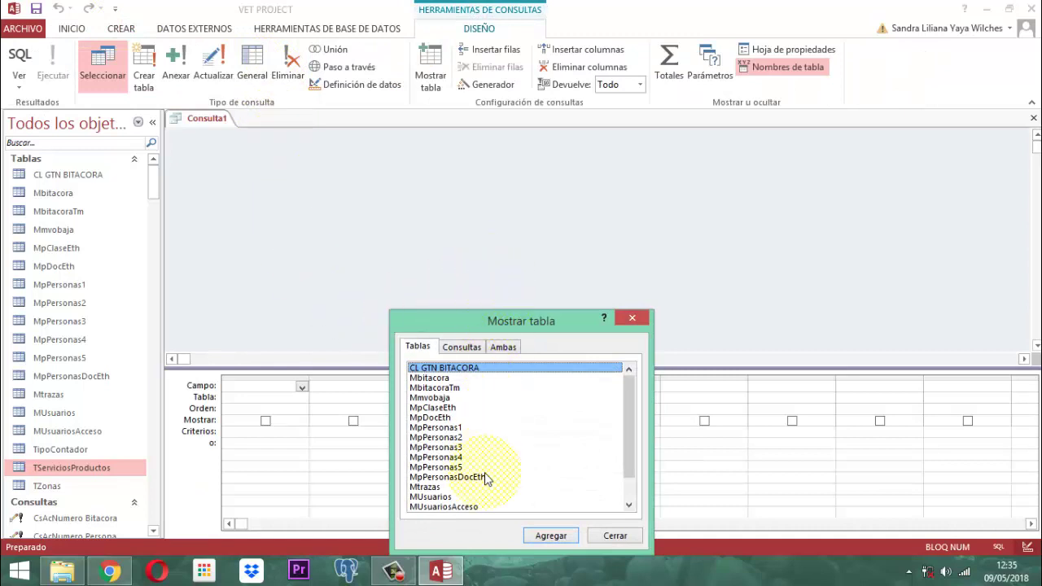
scroll(492, 456, "down", 1)
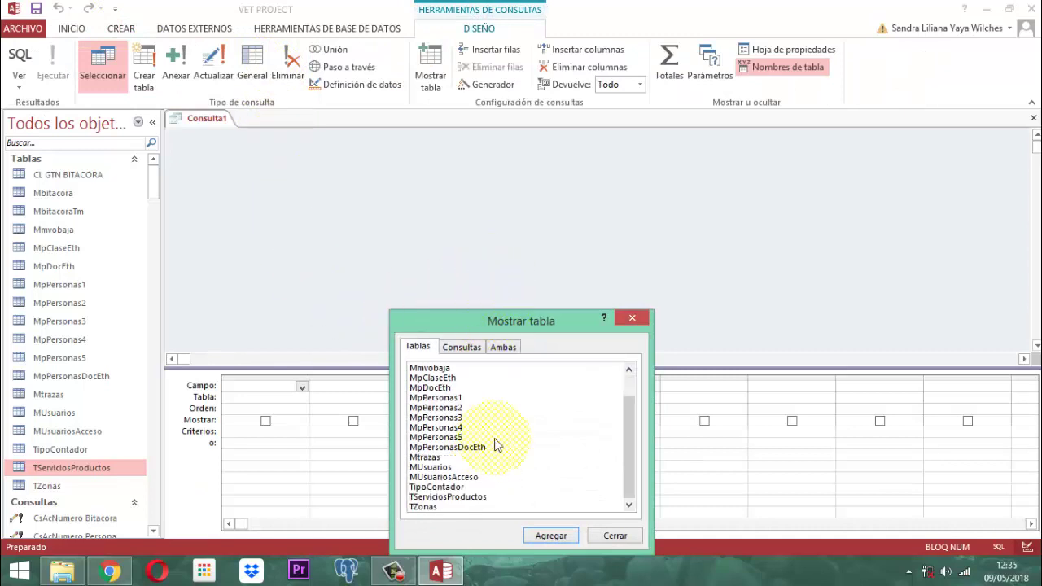
left_click(448, 497)
left_click(559, 537)
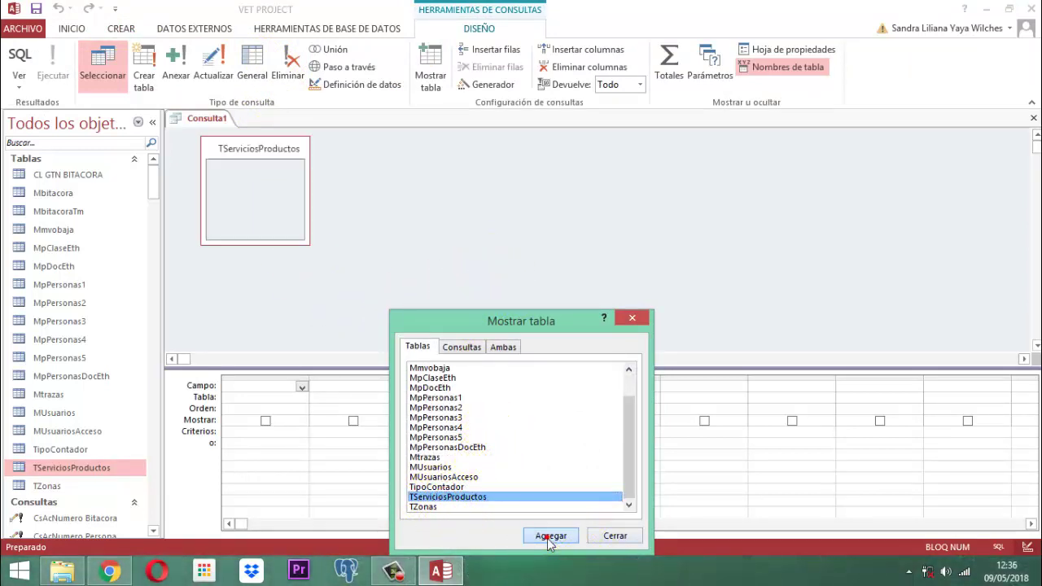
Enlarge the table's field list and place CLASE in the first grid column.
left_click(612, 537)
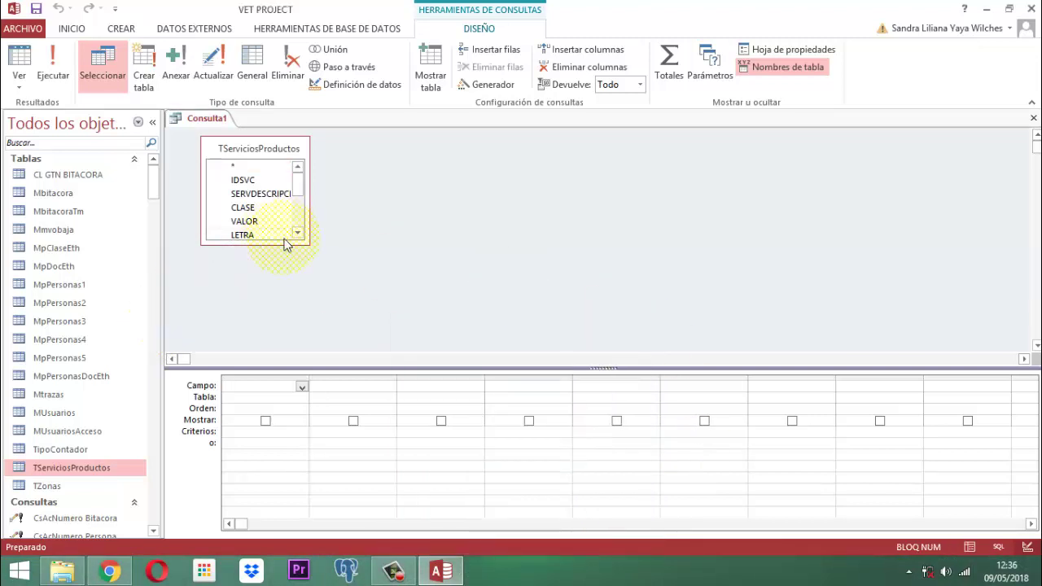
left_click_drag(308, 244, 368, 288)
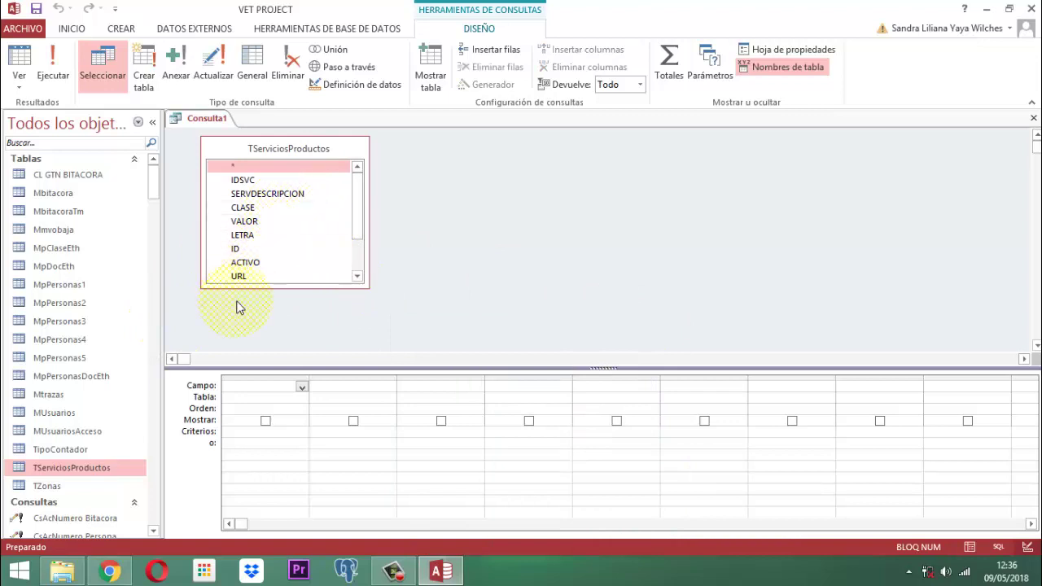
left_click_drag(242, 209, 271, 391)
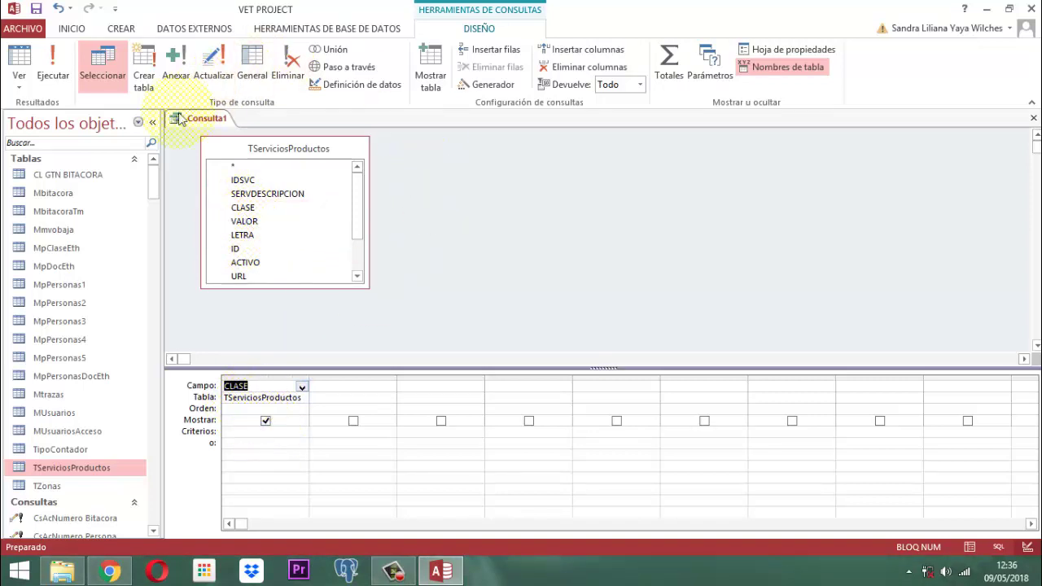
Make it an update query setting CLASE to PRODUCTO where ACCESORIO, and run it on 55 rows.
left_click(214, 67)
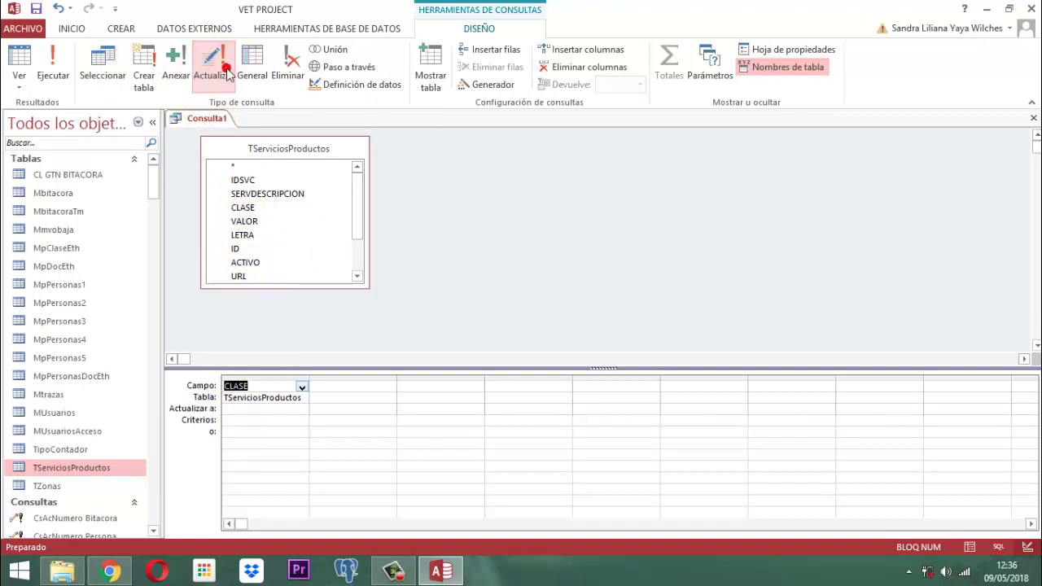
left_click(242, 409)
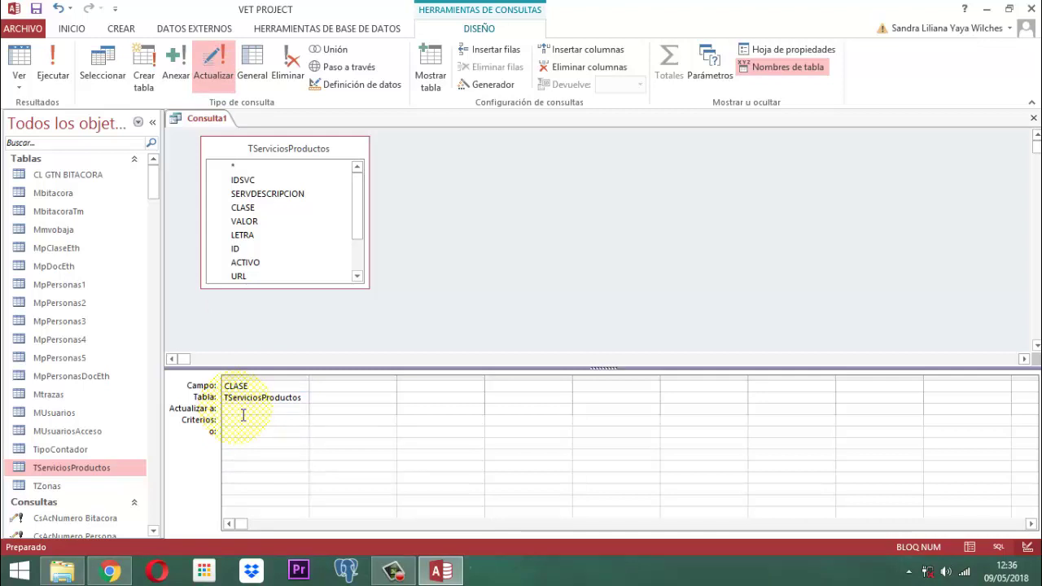
key("Caps_Lock")
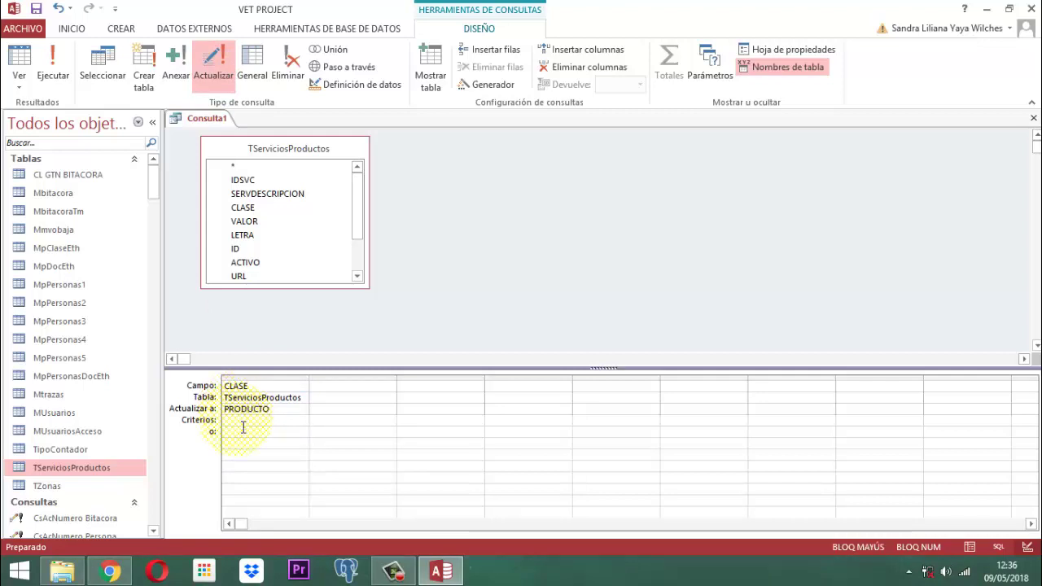
left_click(240, 420)
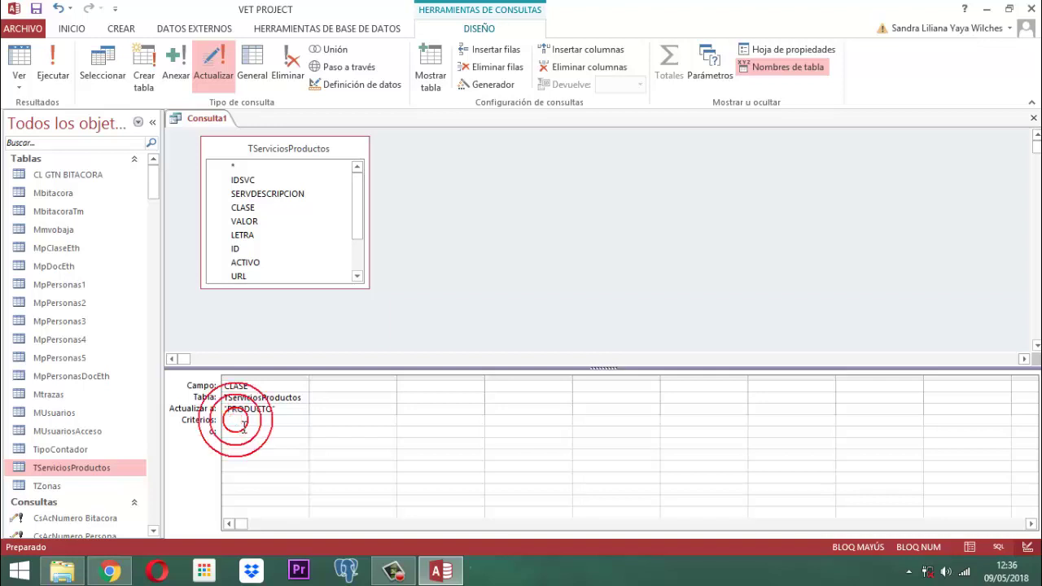
type("ACCESORIO")
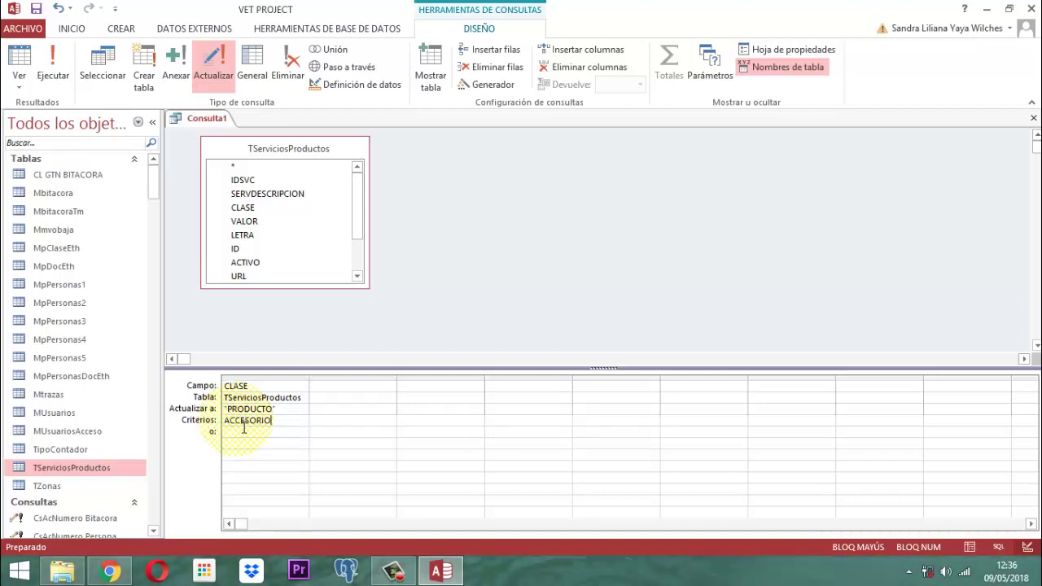
left_click(59, 61)
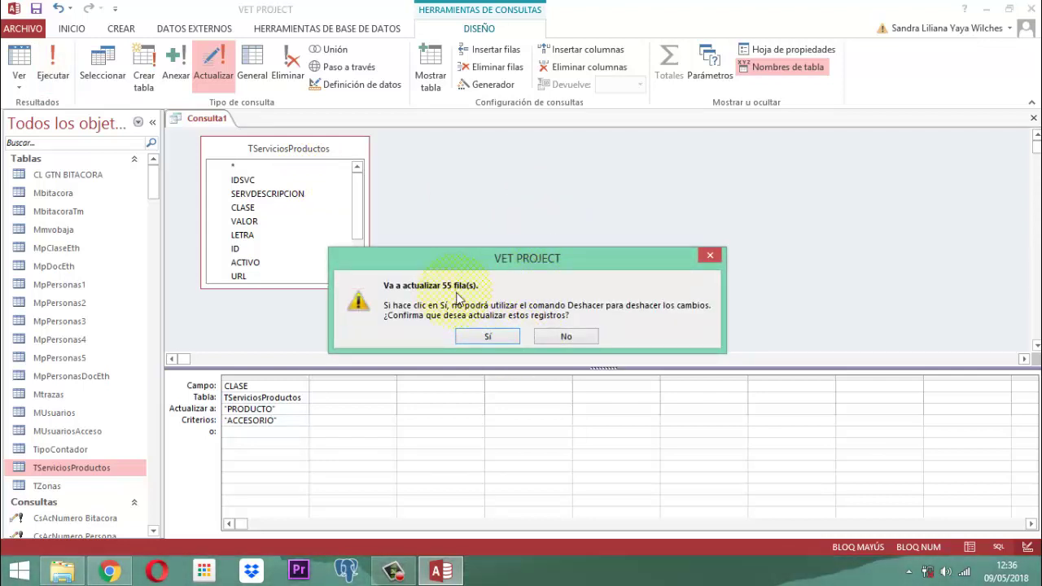
left_click(488, 337)
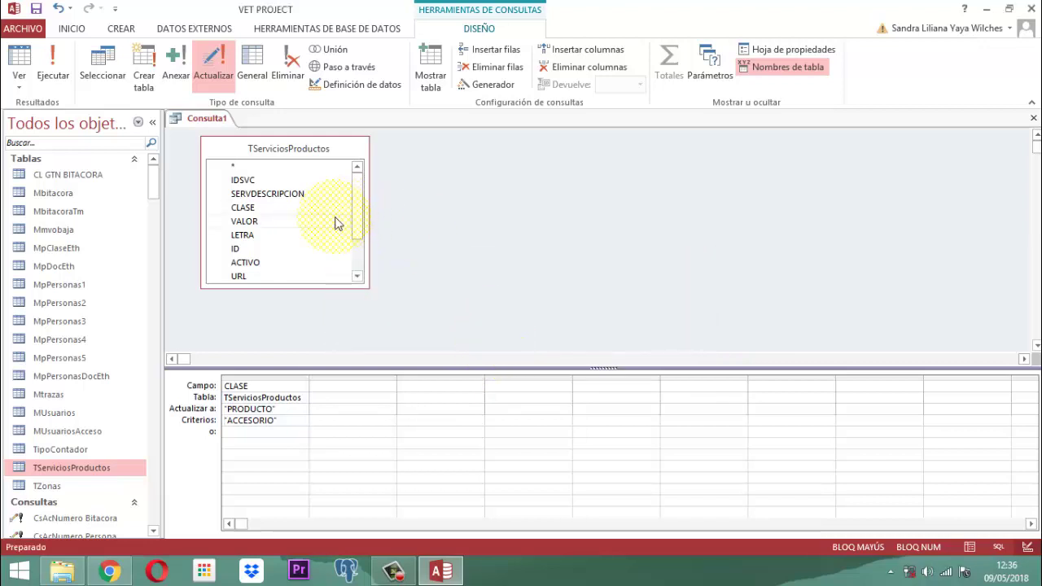
Close the Consulta1 update query without saving it.
right_click(203, 120)
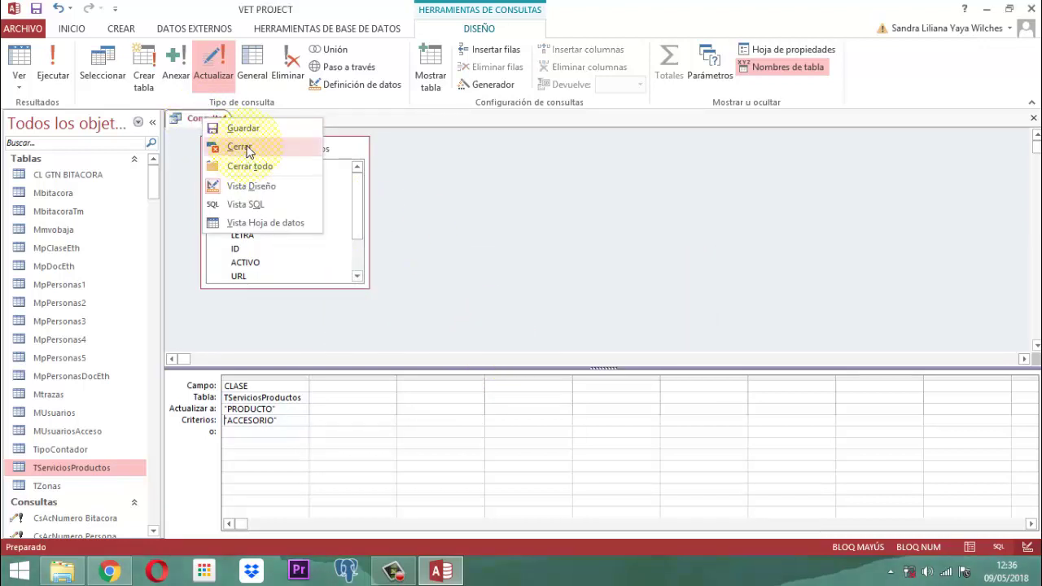
left_click(244, 148)
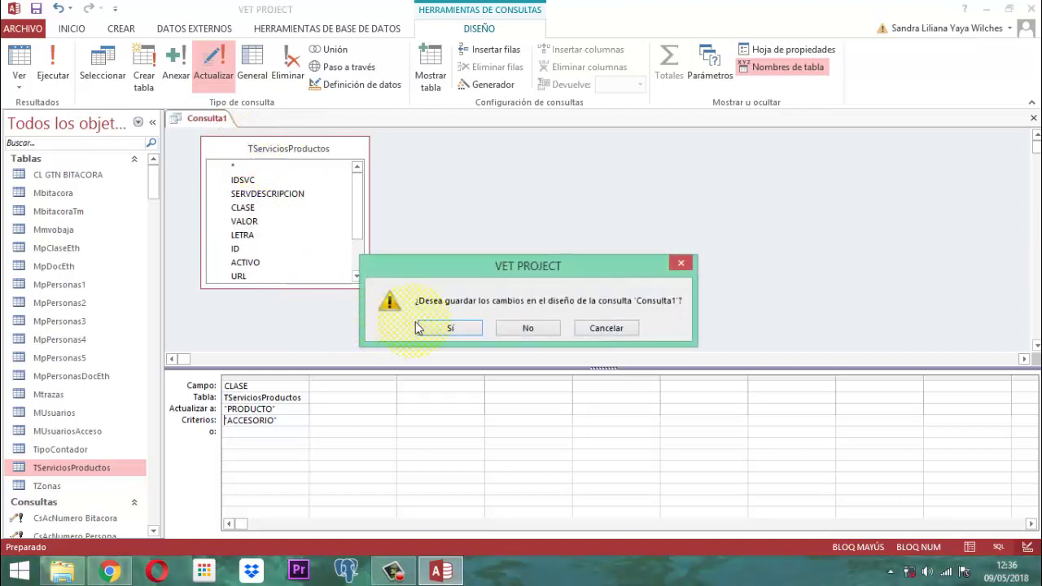
left_click(547, 332)
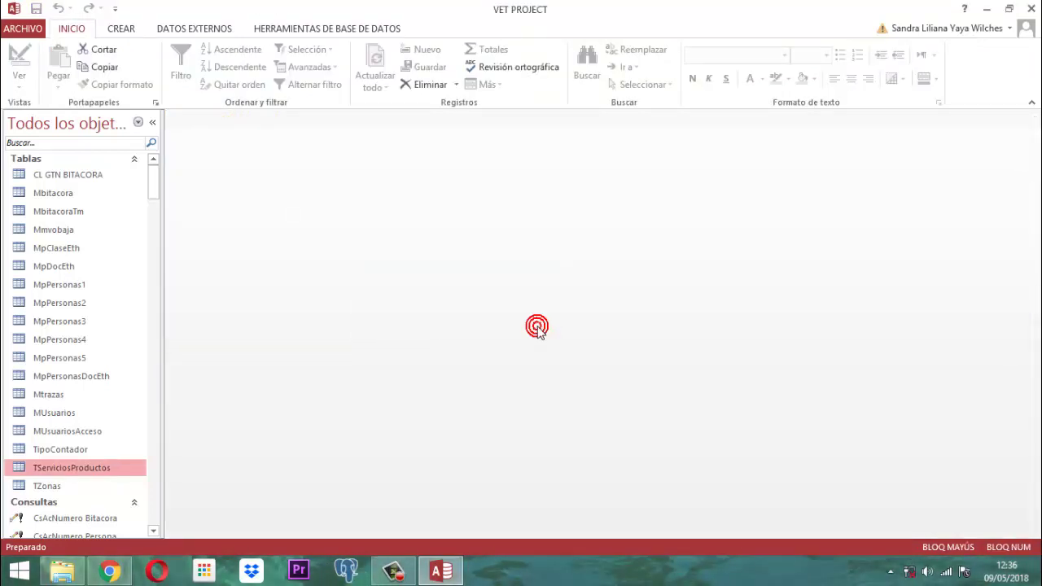
Open TServiciosProductos to verify CLASE now reads PRODUCTO, then close the table.
double_click(62, 472)
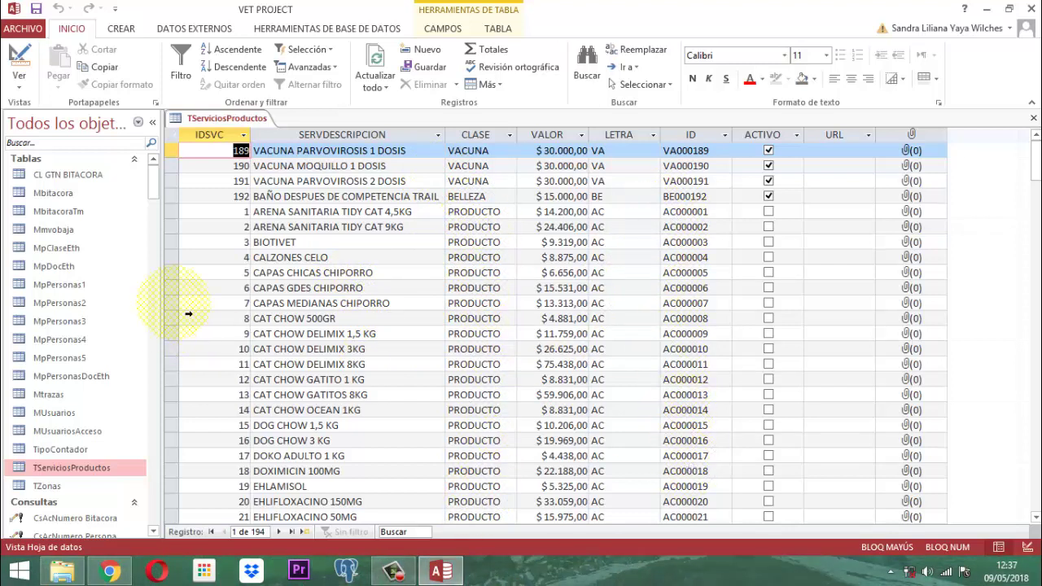
right_click(217, 122)
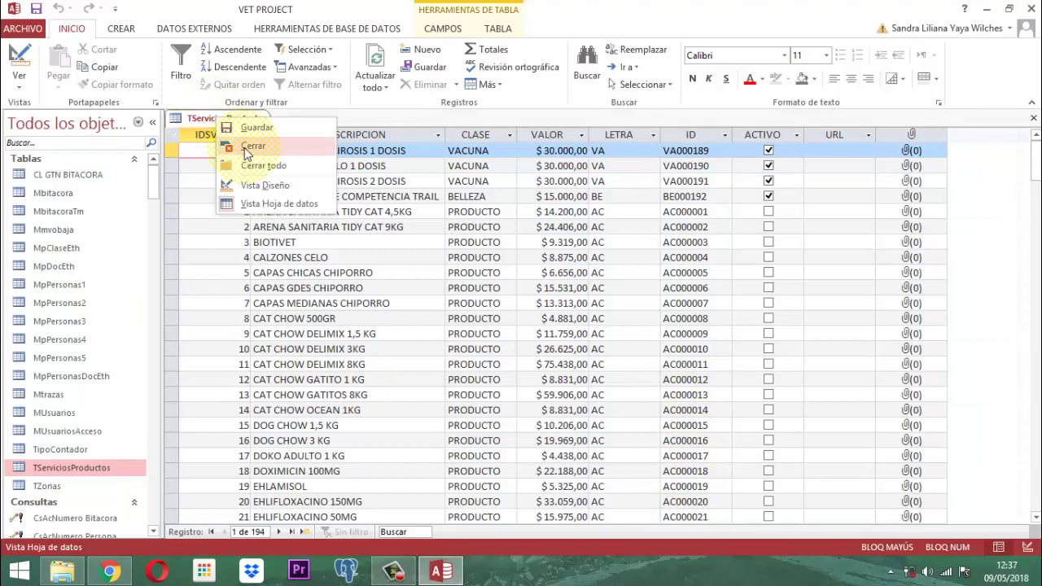
left_click(247, 154)
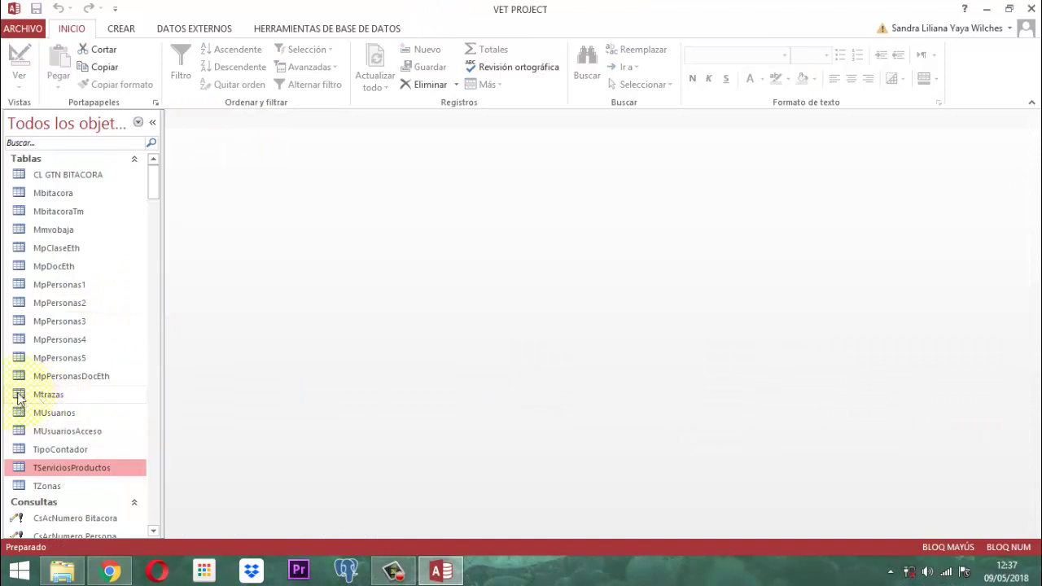
Filter the navigation pane by 'Proce' and open FmProcesoServicios in Vista Diseño.
left_click(48, 146)
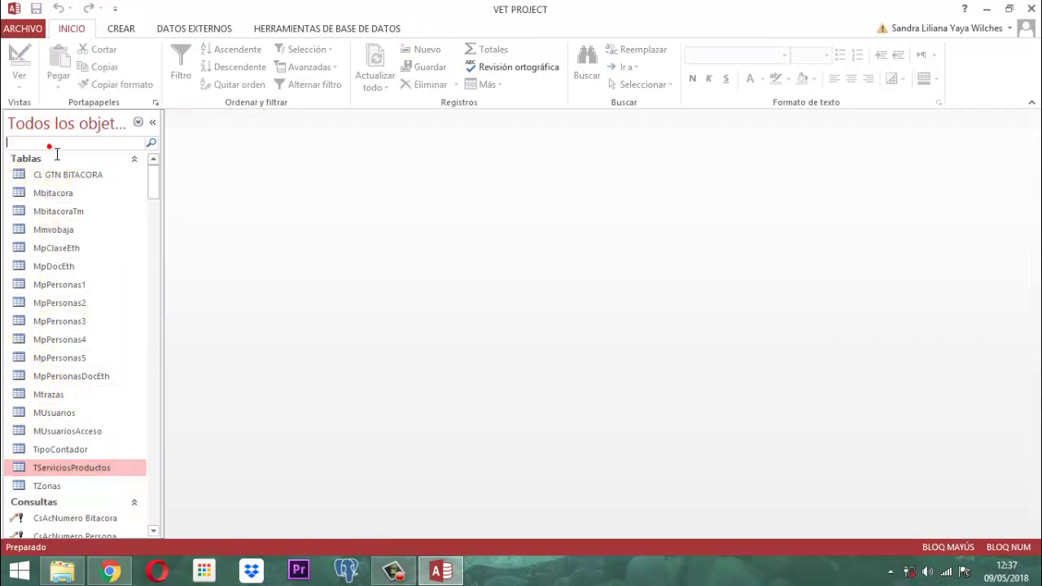
type("SER")
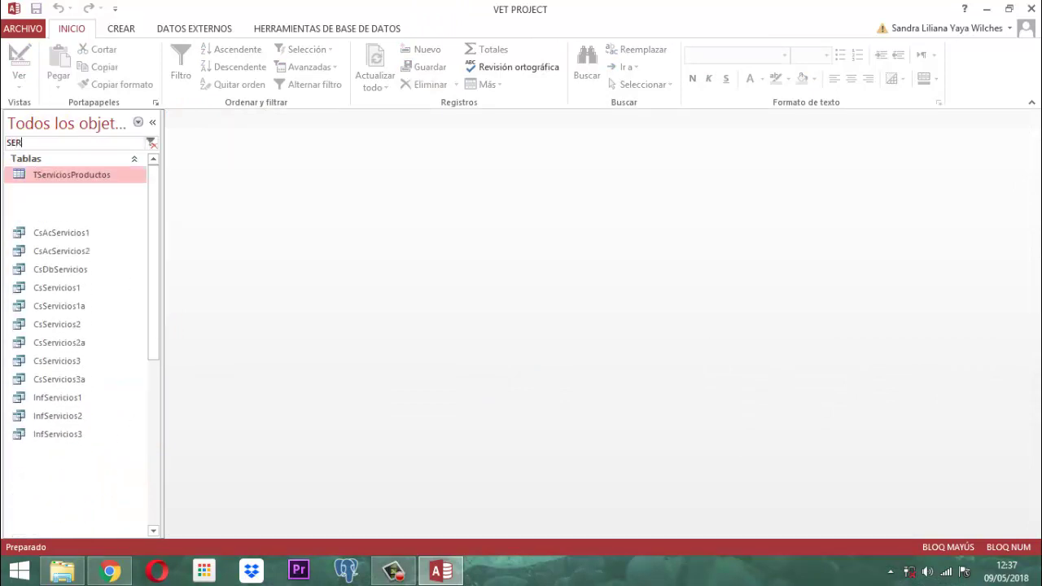
key("BackSpace")
key("BackSpace")
key("BackSpace")
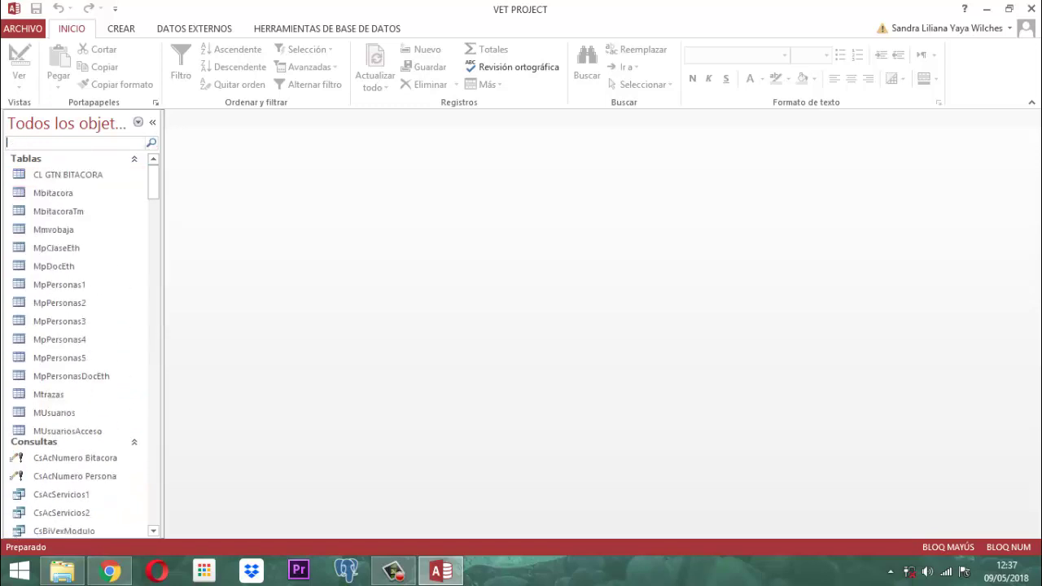
type("Proce")
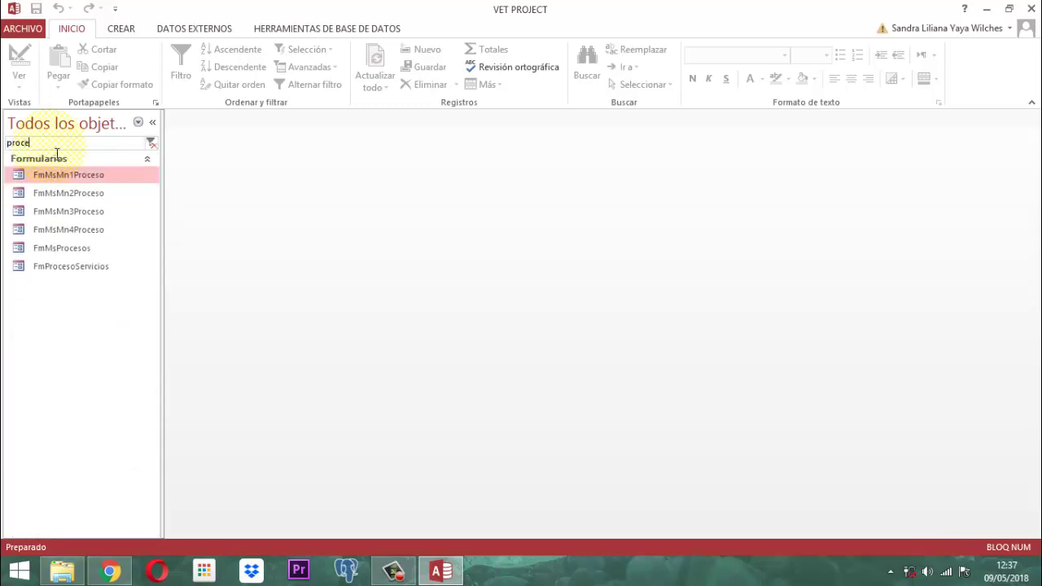
left_click(71, 268)
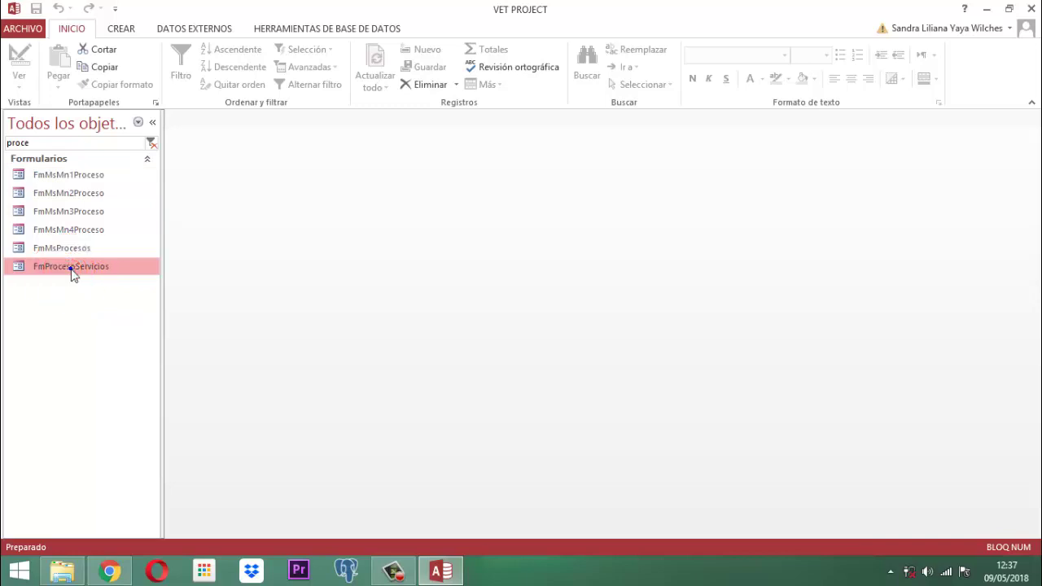
right_click(71, 272)
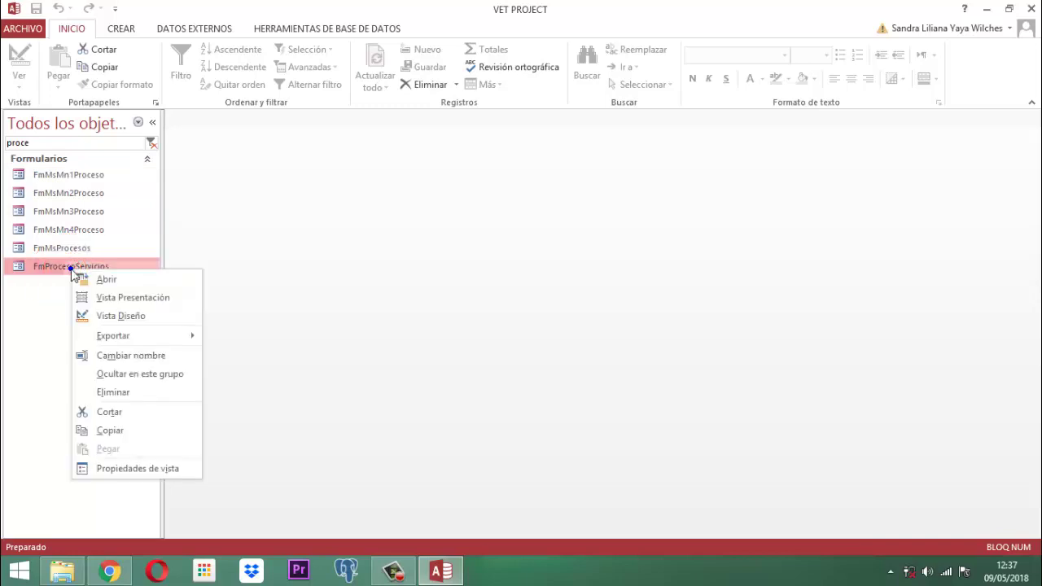
left_click(114, 315)
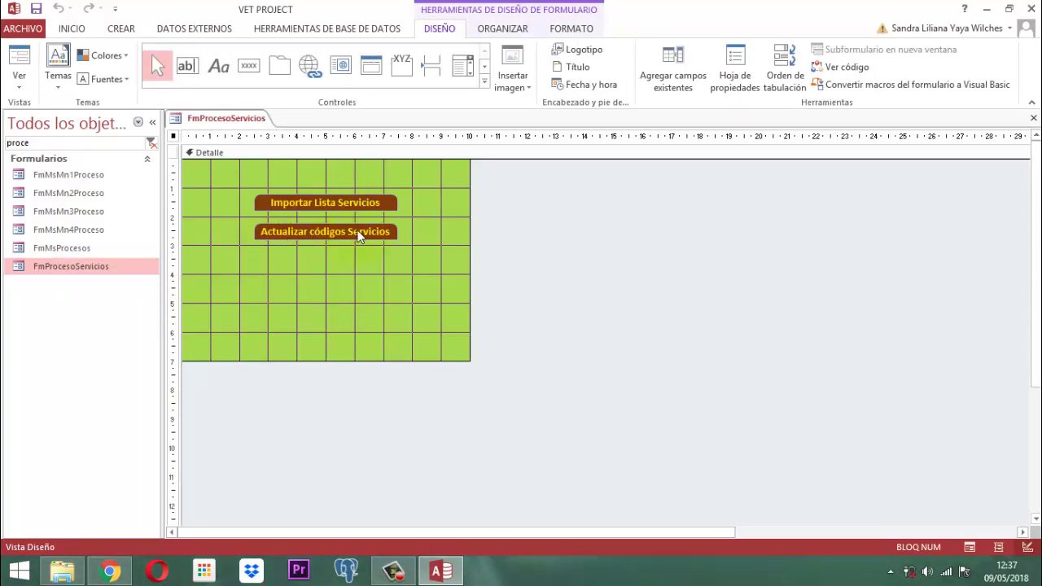
right_click(206, 123)
Run 'Actualizar códigos Servicios' in FmProcesoServicios, acknowledge completion, close the form, and clear the search filter.
left_click(244, 148)
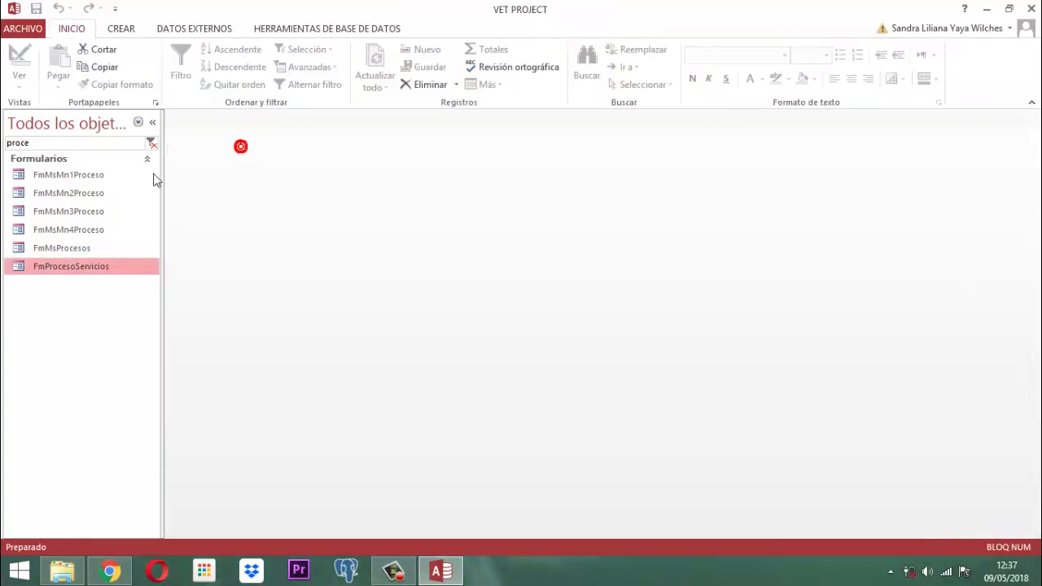
double_click(73, 268)
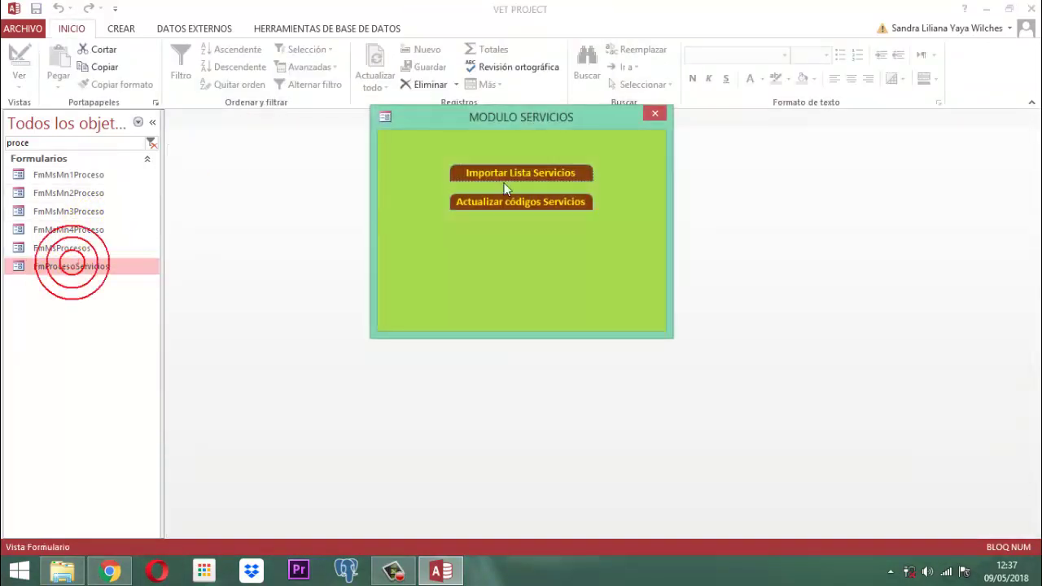
left_click(505, 204)
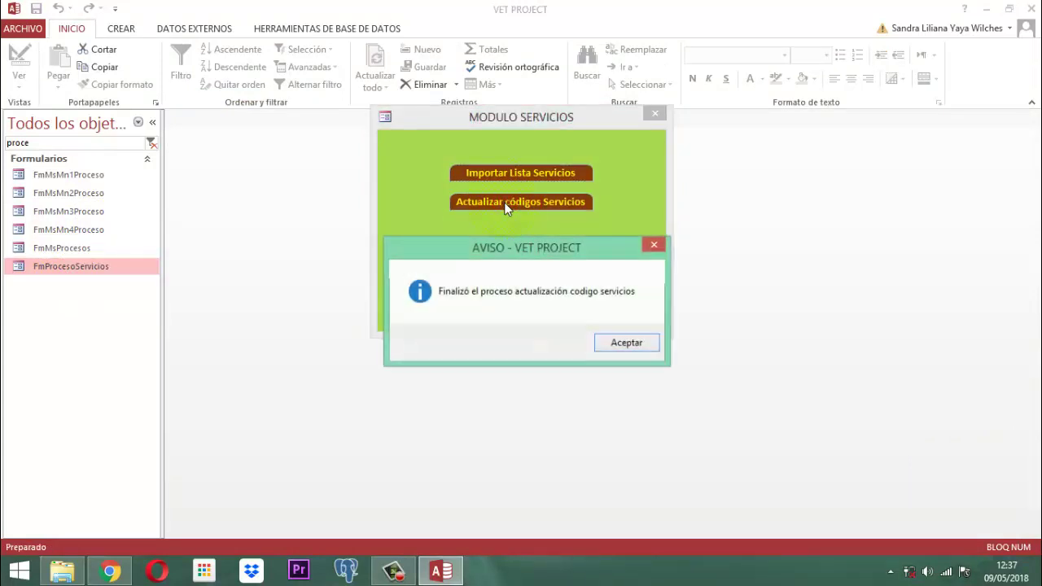
left_click(627, 343)
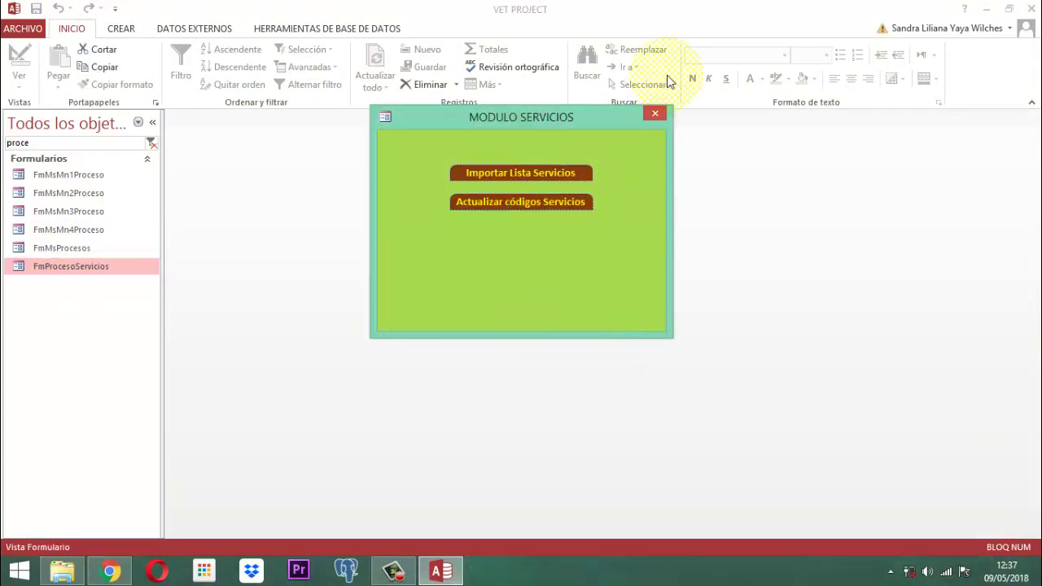
left_click(655, 113)
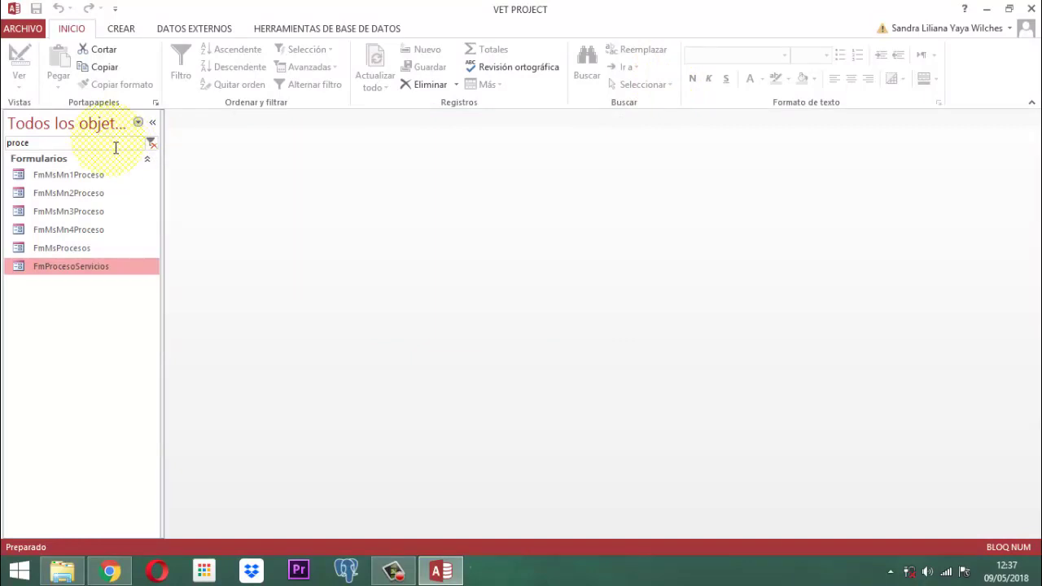
left_click(150, 142)
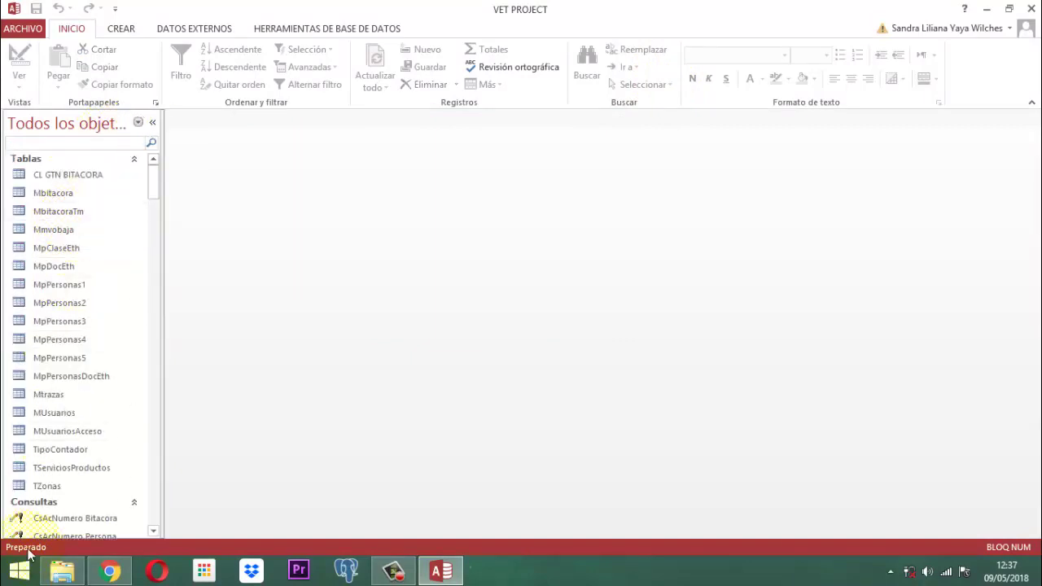
left_click(35, 467)
double_click(35, 467)
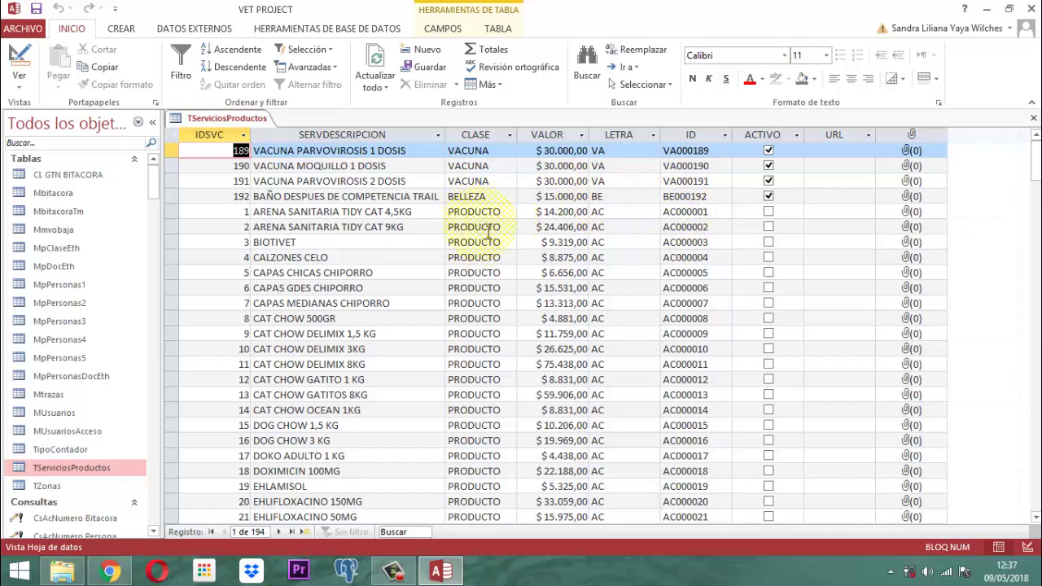
scroll(505, 399, "down", 3)
scroll(506, 397, "up", 3)
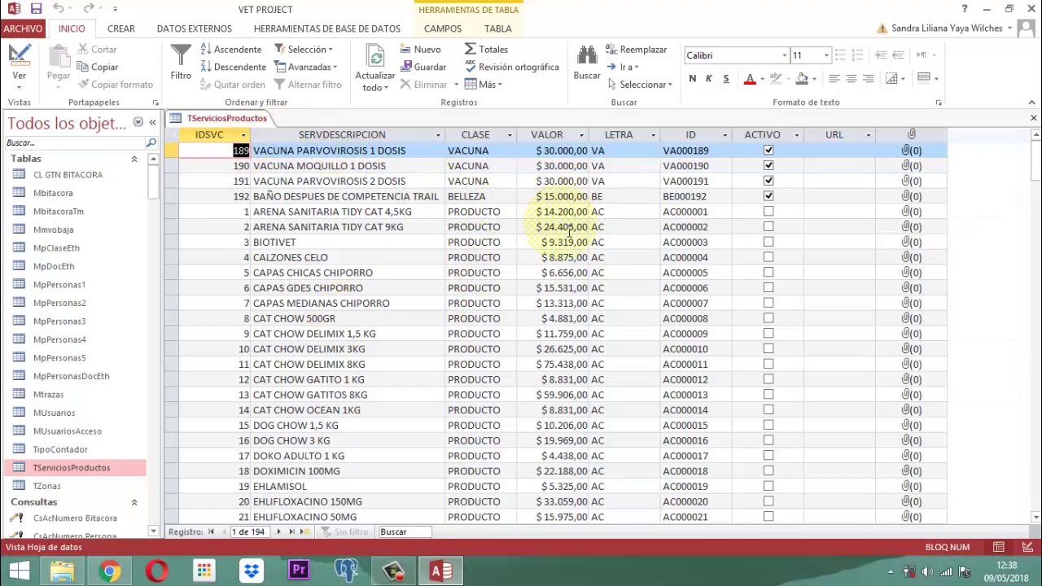
scroll(568, 234, "down", 19)
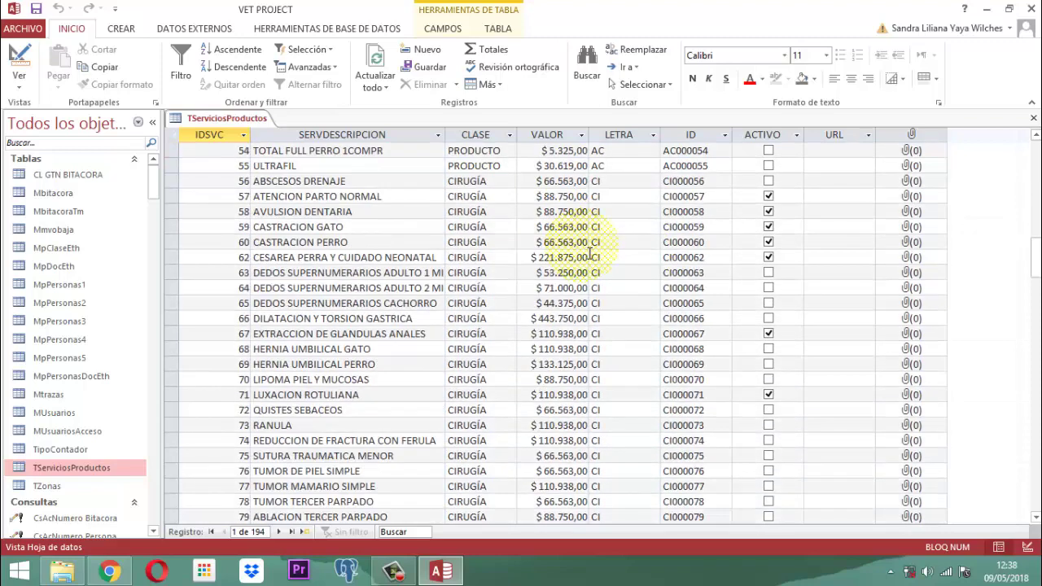
scroll(590, 253, "up", 4)
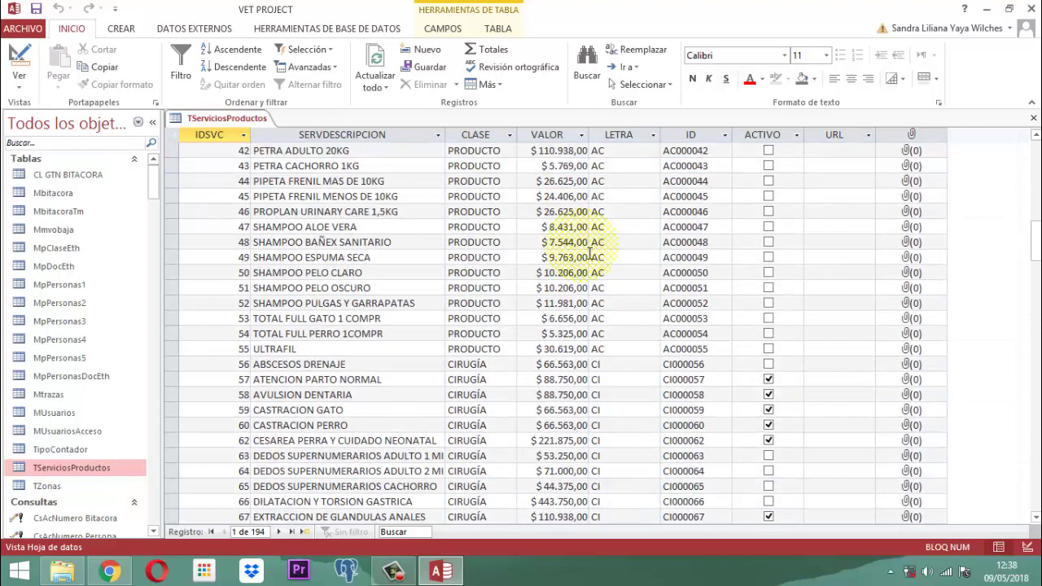
right_click(219, 117)
left_click(261, 145)
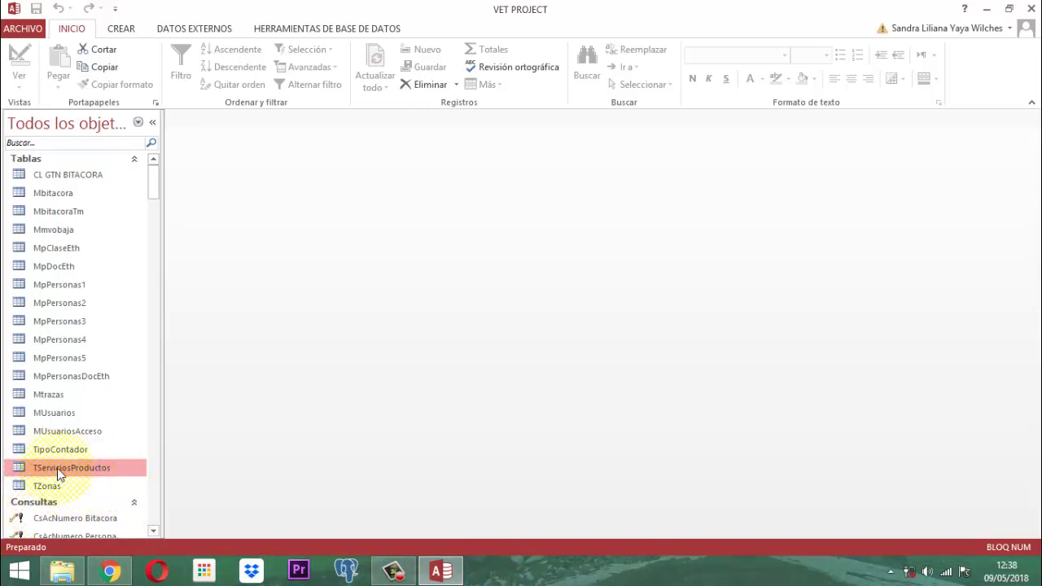
Filter the navigation pane by 'pro', then open and close FmMsProcesos in design view.
scroll(105, 358, "down", 10)
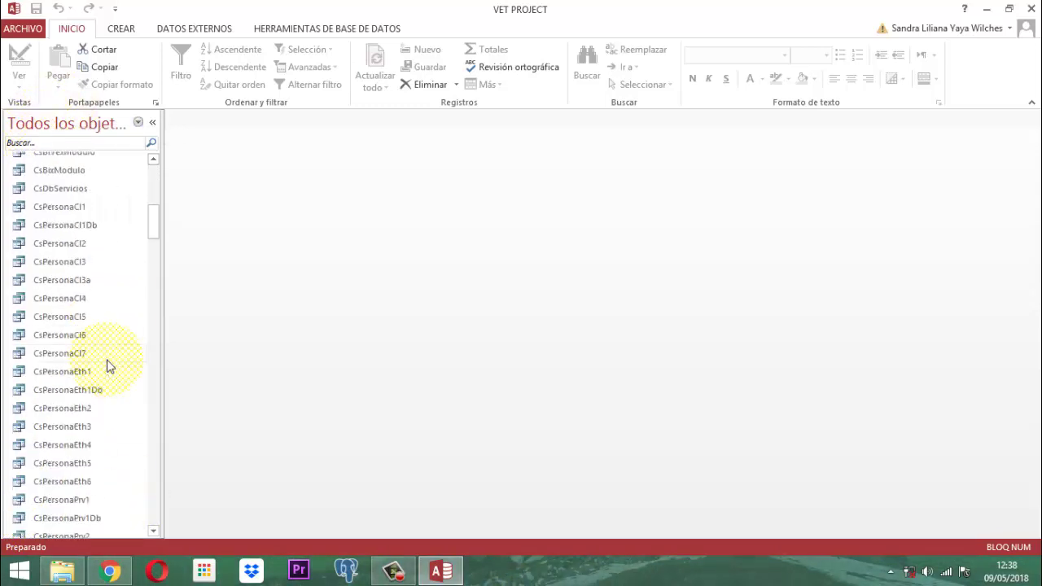
scroll(122, 208, "up", 4)
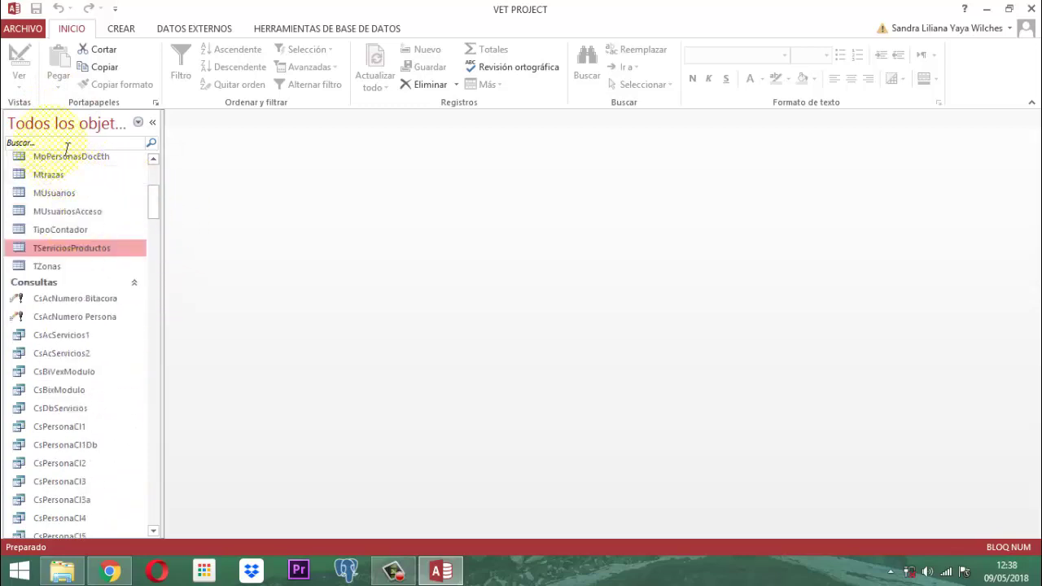
left_click(57, 148)
type("pro")
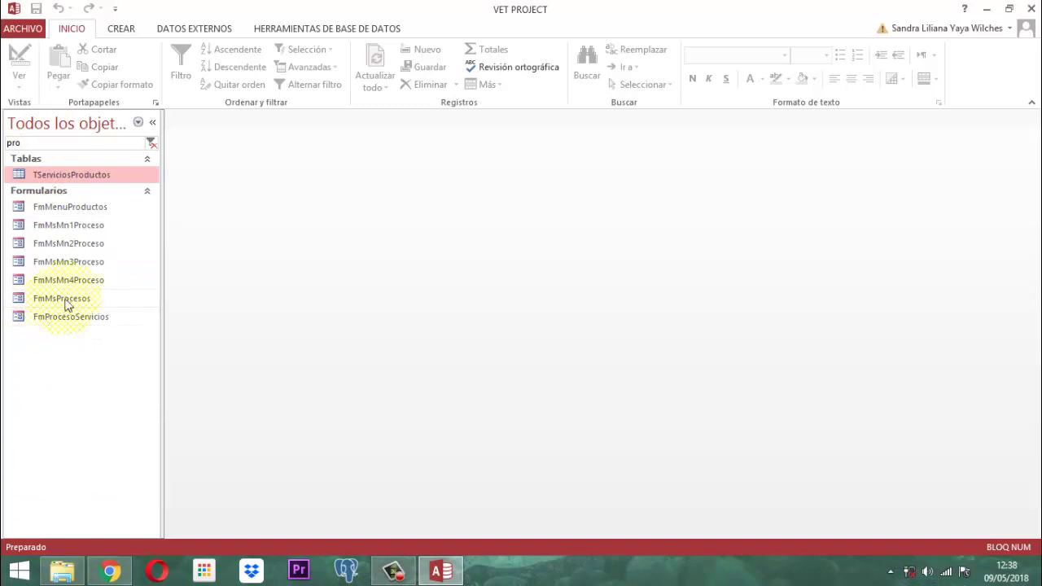
left_click(71, 298)
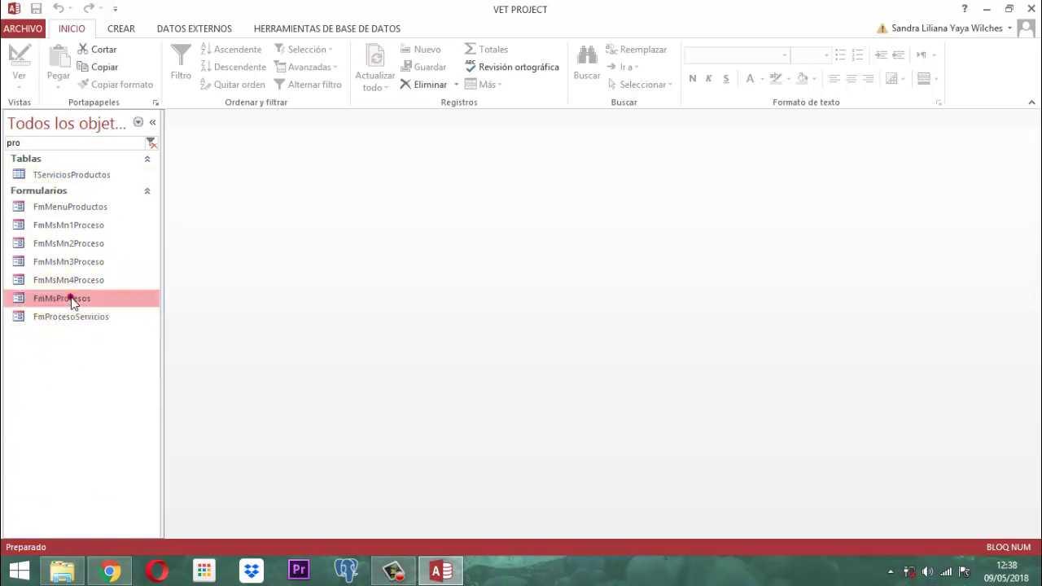
right_click(70, 298)
left_click(124, 343)
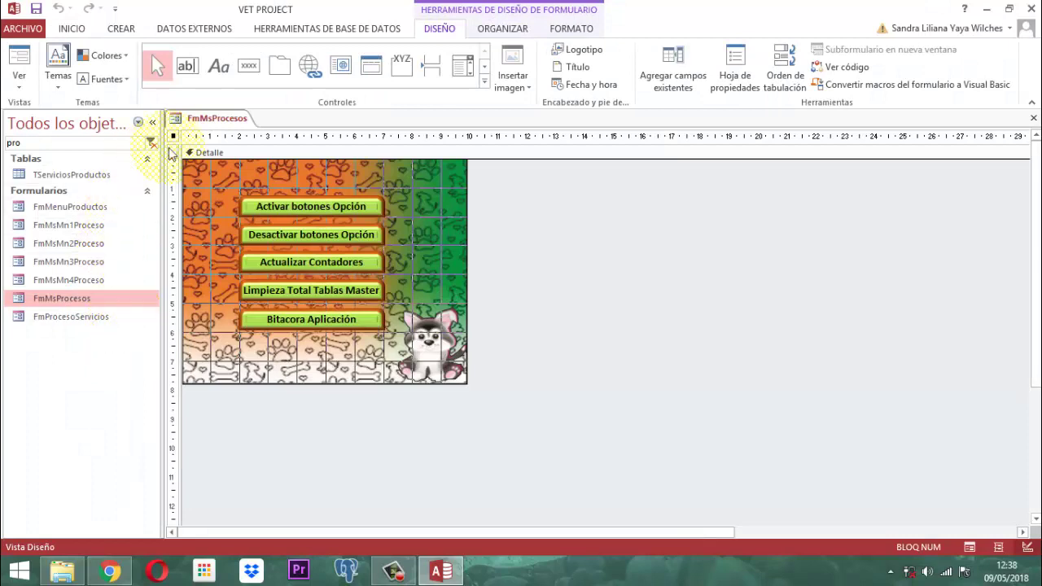
right_click(219, 119)
left_click(256, 145)
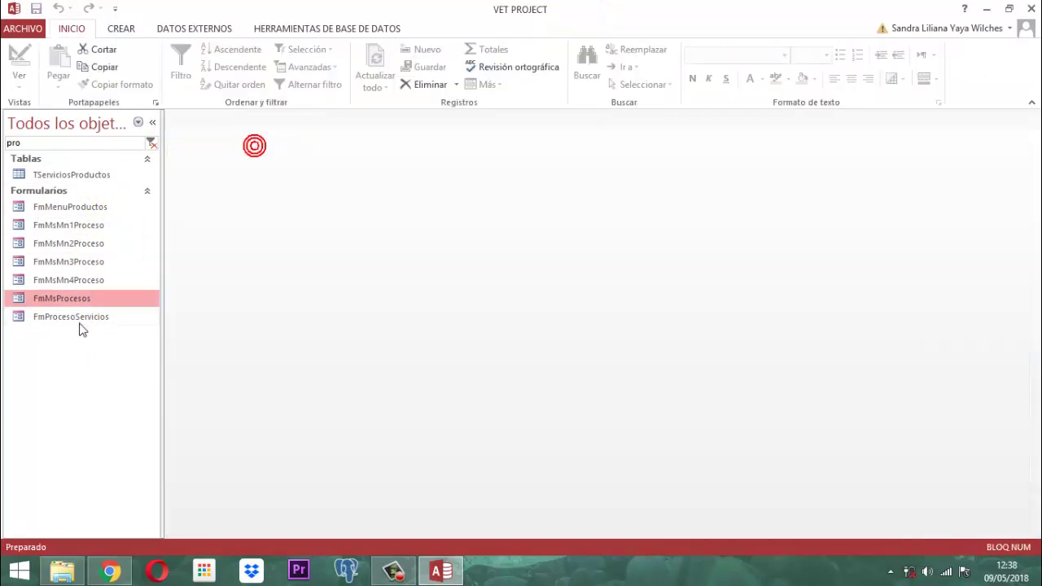
Open FmProcesoServicios in Vista Diseño.
left_click(79, 318)
right_click(79, 318)
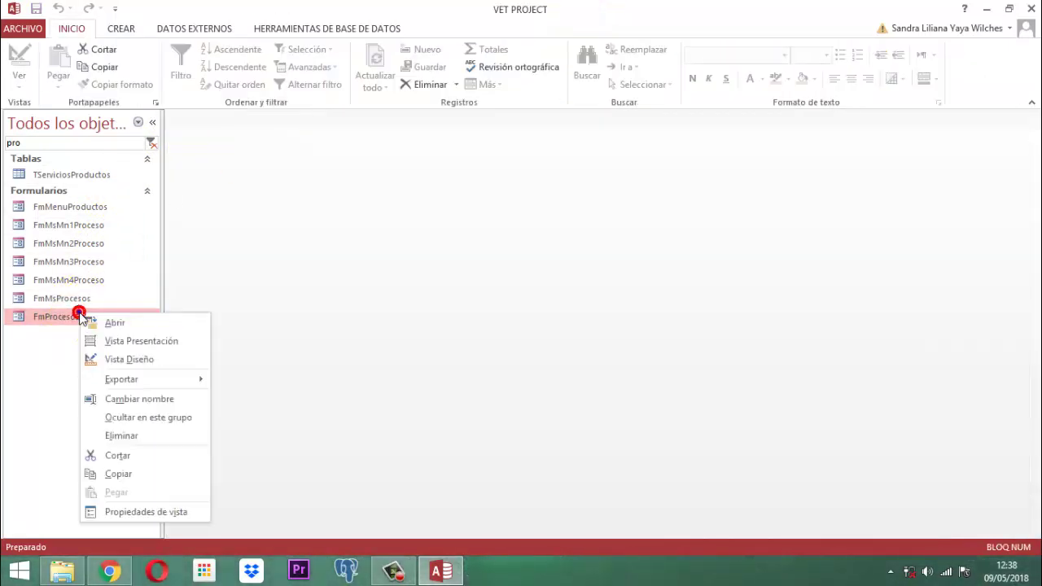
left_click(130, 358)
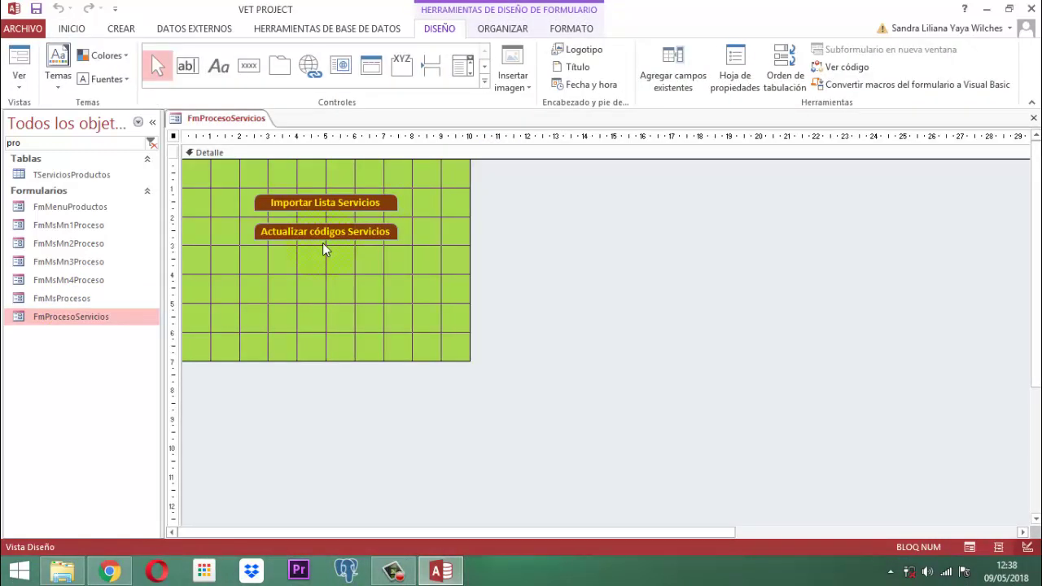
Open the Al hacer clic event code of the Actualizar códigos Servicios button from its property sheet.
left_click(337, 232)
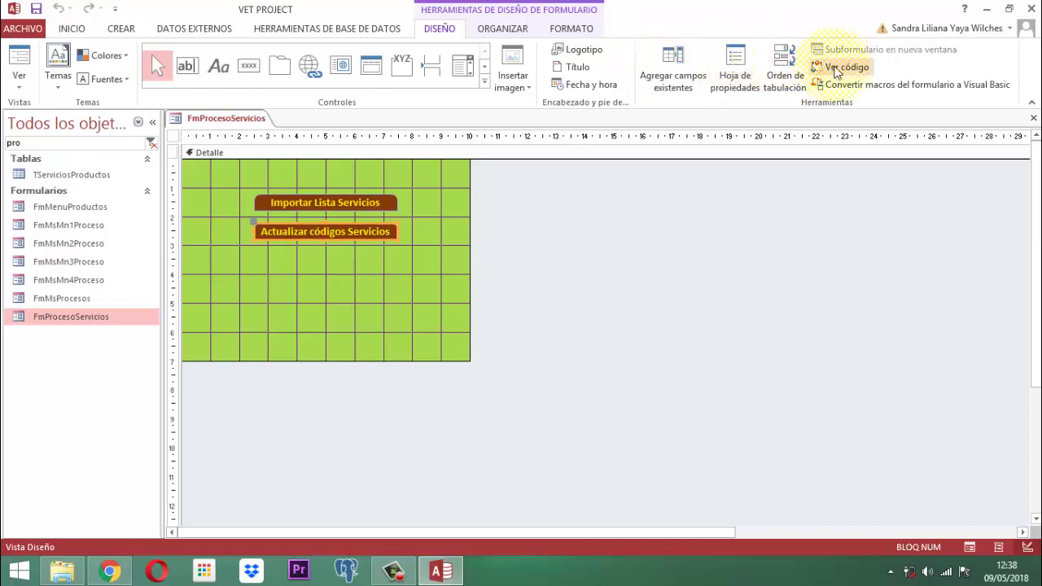
left_click(750, 57)
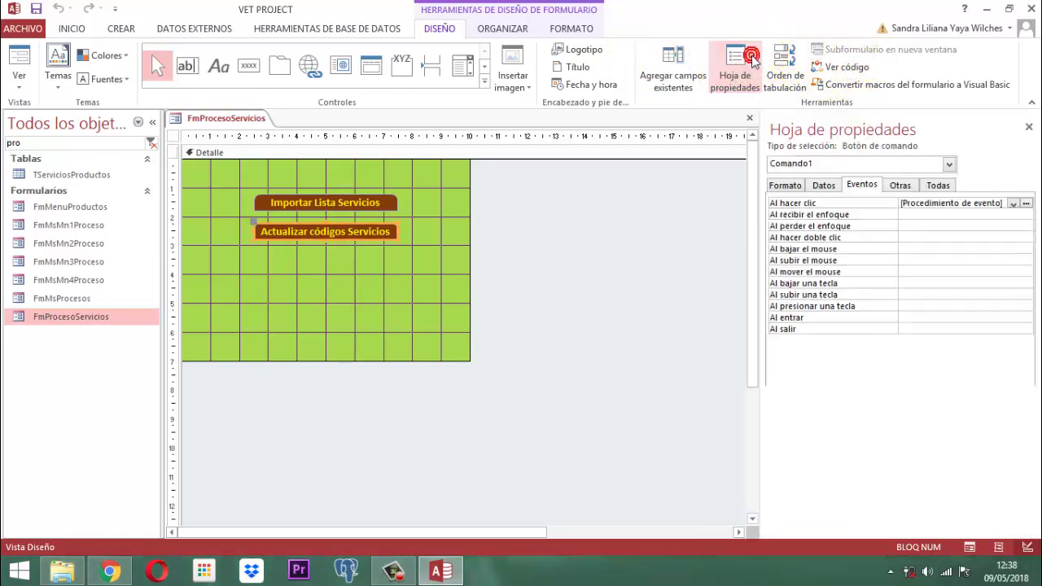
left_click(1025, 203)
left_click(1025, 203)
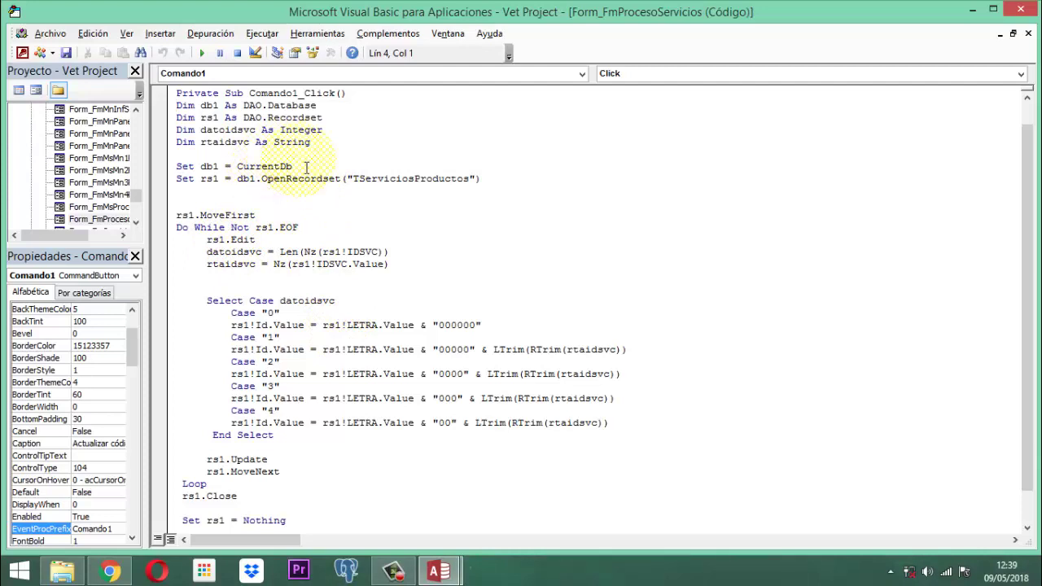
Read to the end of the Comando1_Click procedure and close the VBA editor.
scroll(345, 230, "down", 1)
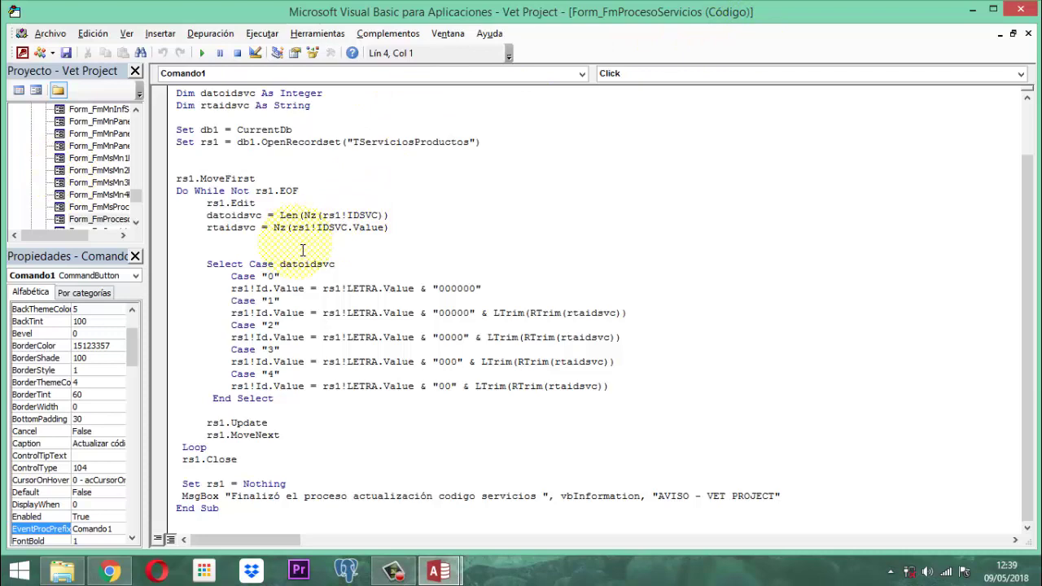
left_click(1017, 10)
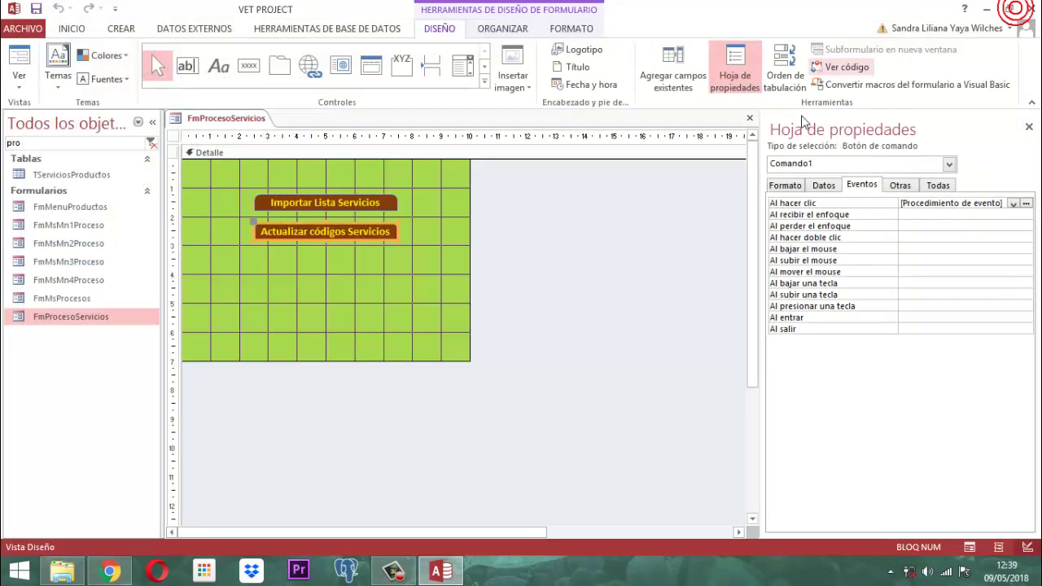
Close the FmProcesoServicios design without saving changes.
right_click(203, 117)
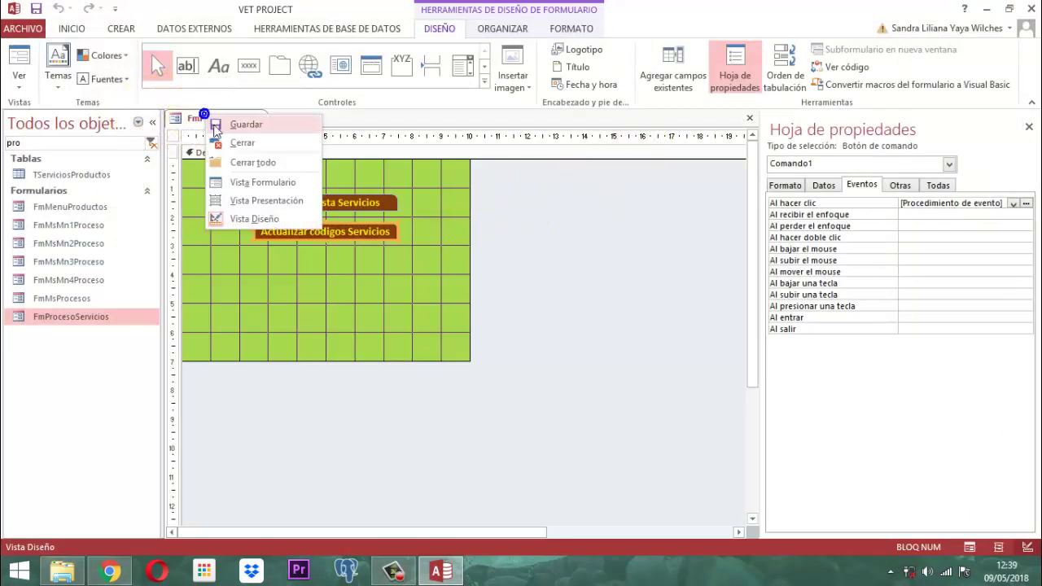
left_click(231, 143)
left_click(534, 334)
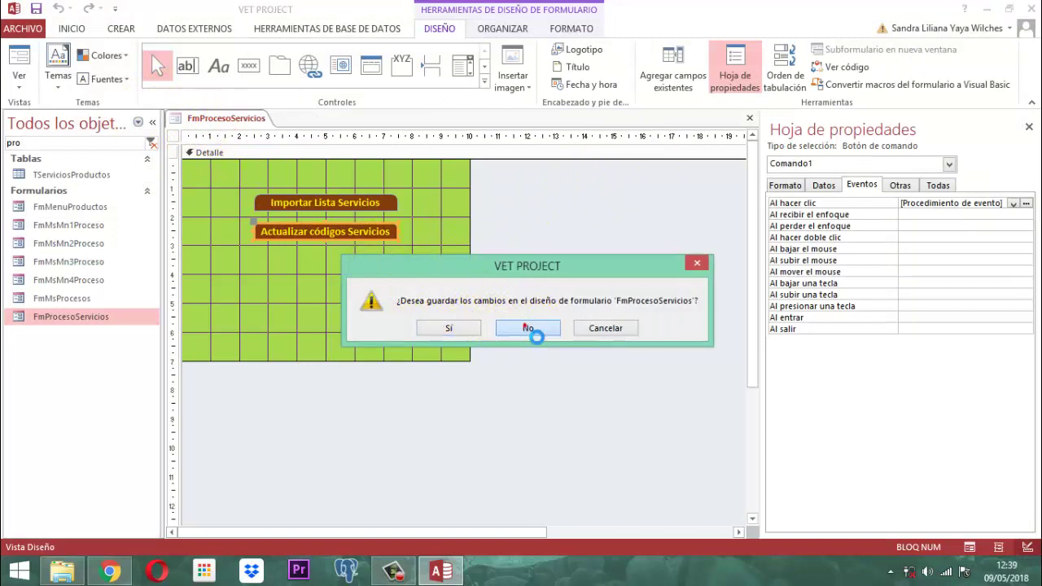
Open TServiciosProductos to check rebuilt IDs like VA000189 and AC000001, then close it.
left_click(43, 176)
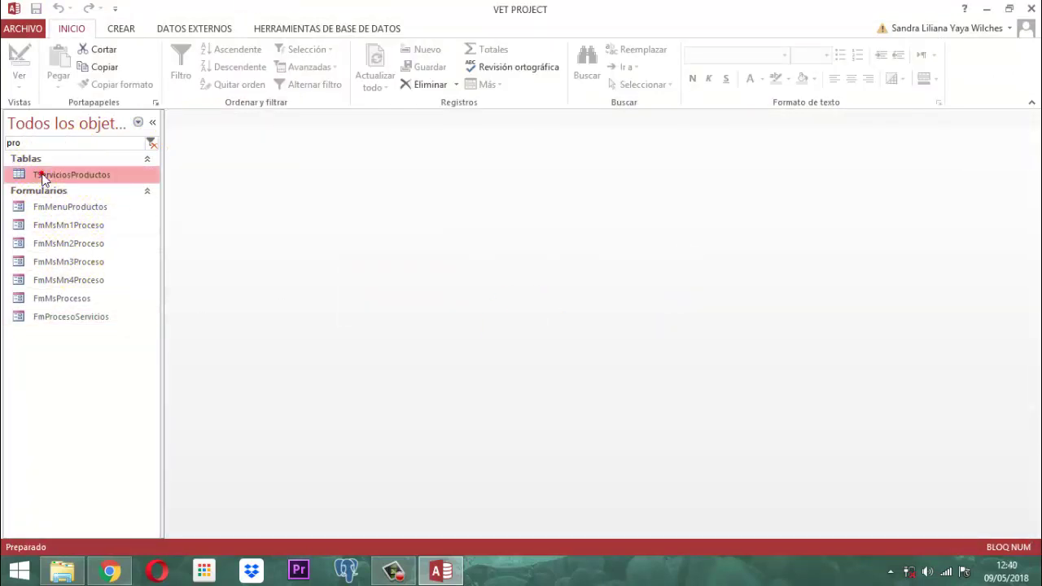
right_click(43, 176)
left_click(88, 180)
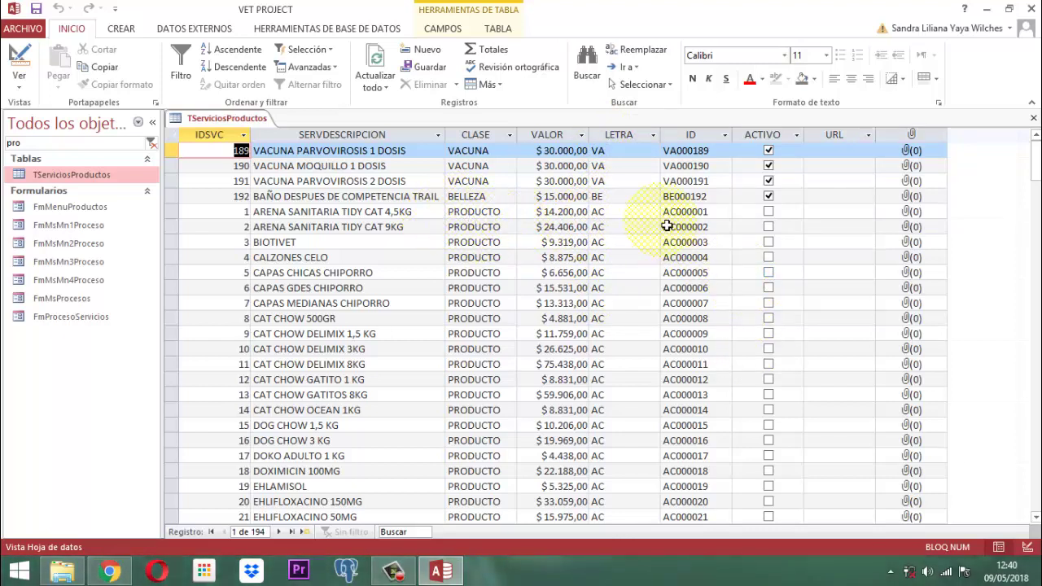
right_click(239, 118)
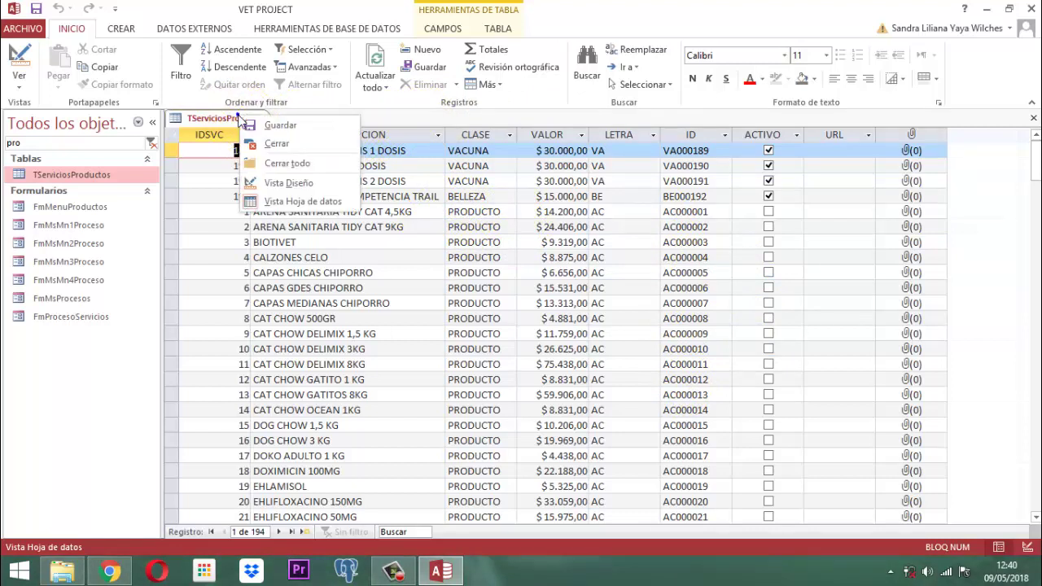
left_click(273, 143)
left_click(121, 29)
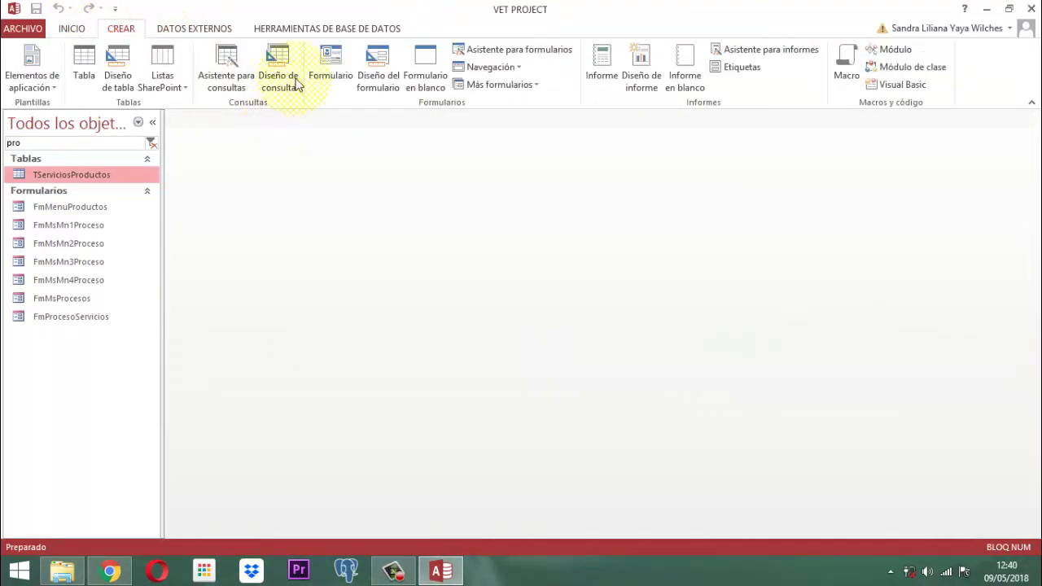
Create a query design on TServiciosProductos, drag LETRA into the first column, and make it an update query.
left_click(291, 62)
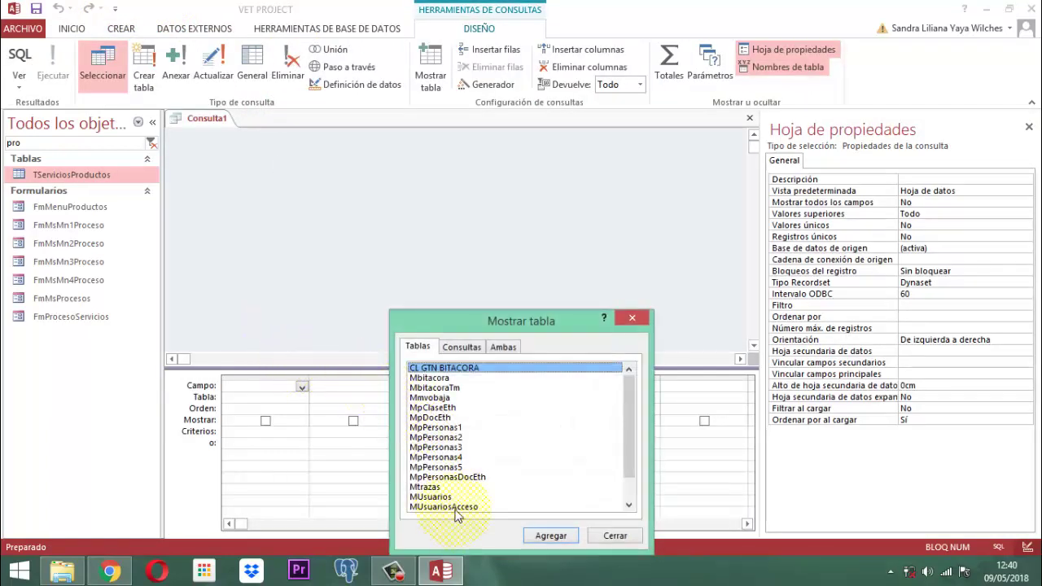
scroll(468, 488, "down", 1)
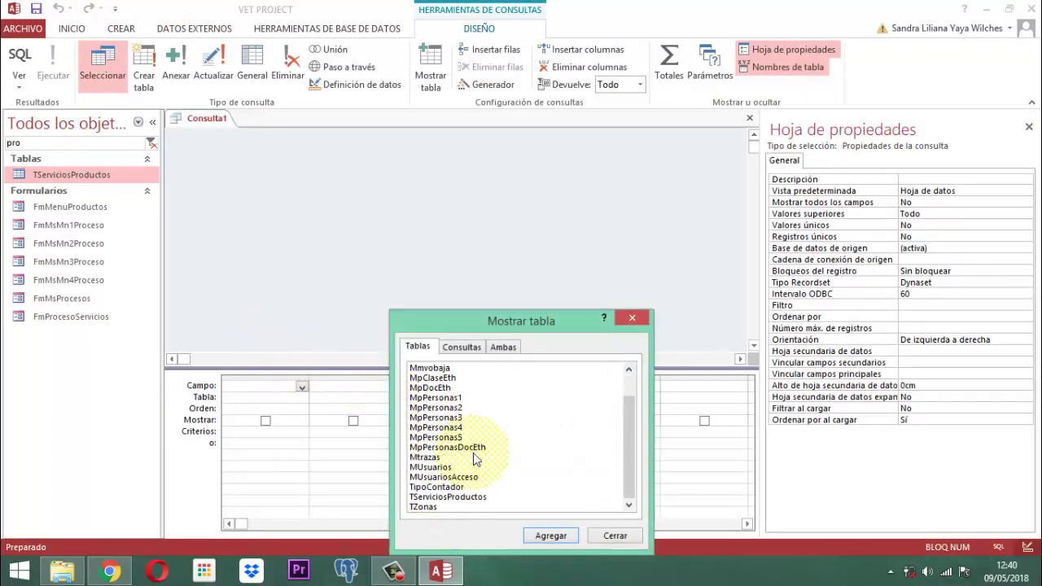
left_click(467, 498)
left_click(551, 536)
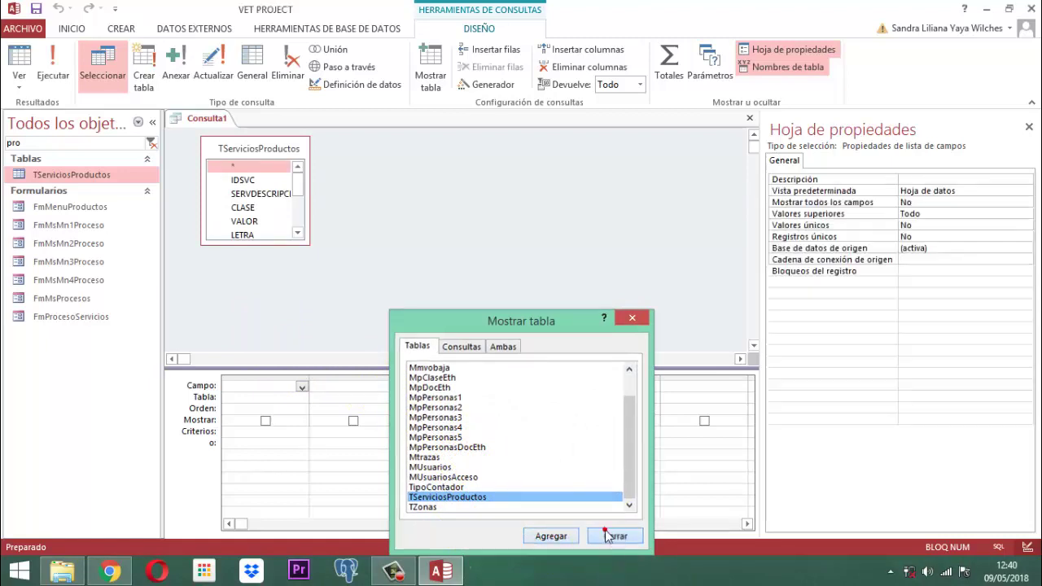
left_click(606, 536)
left_click(297, 234)
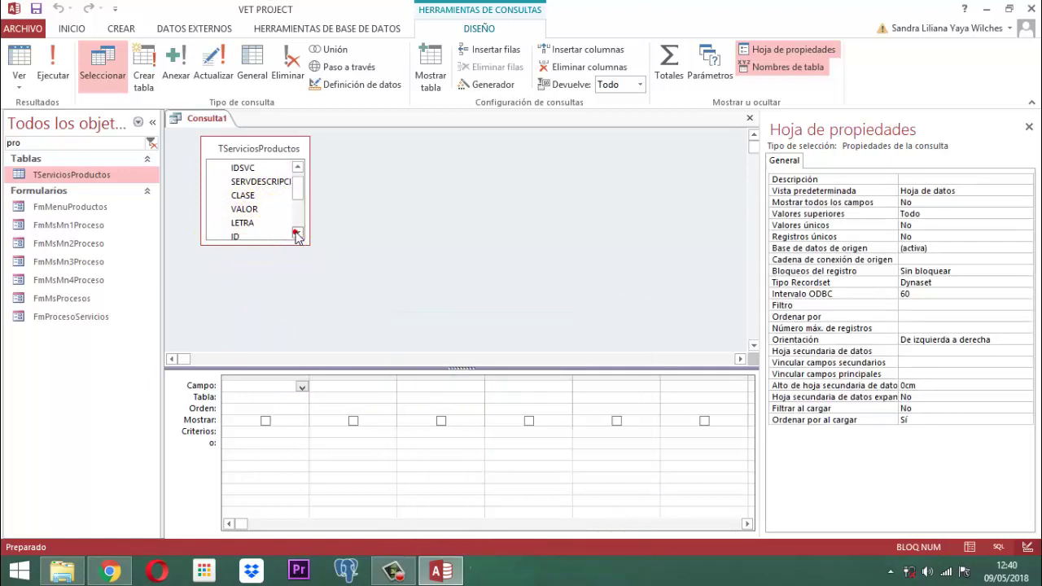
left_click(244, 222)
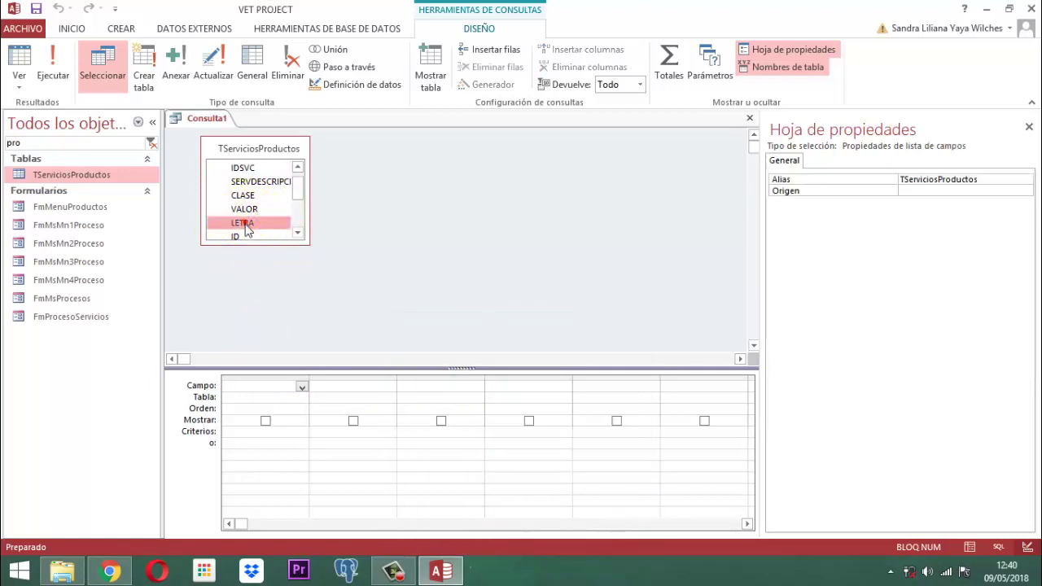
left_click_drag(244, 229, 263, 397)
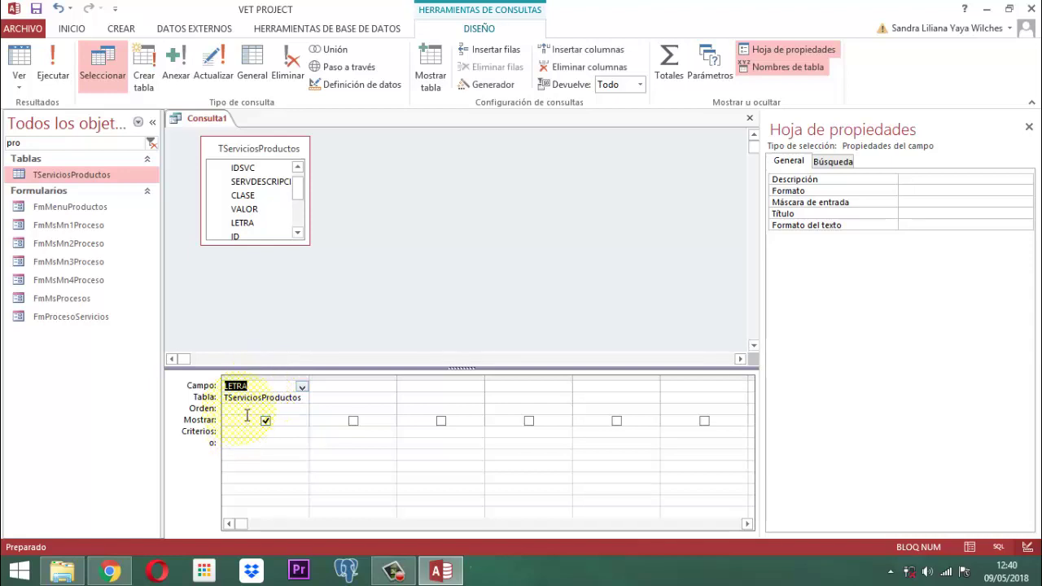
left_click(213, 65)
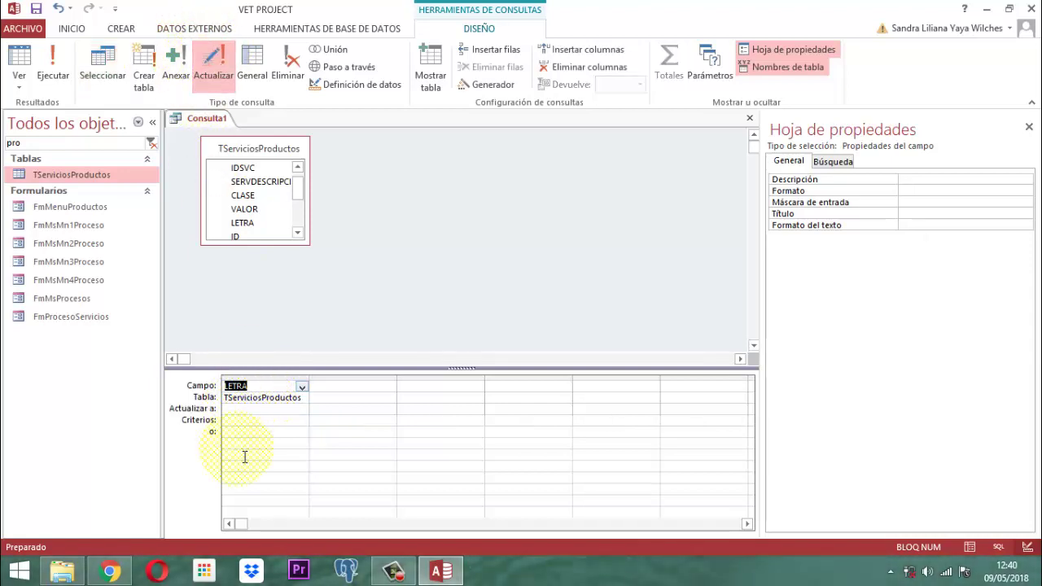
Set criterion AC and update value PR for LETRA, then run it on 55 rows.
left_click(237, 411)
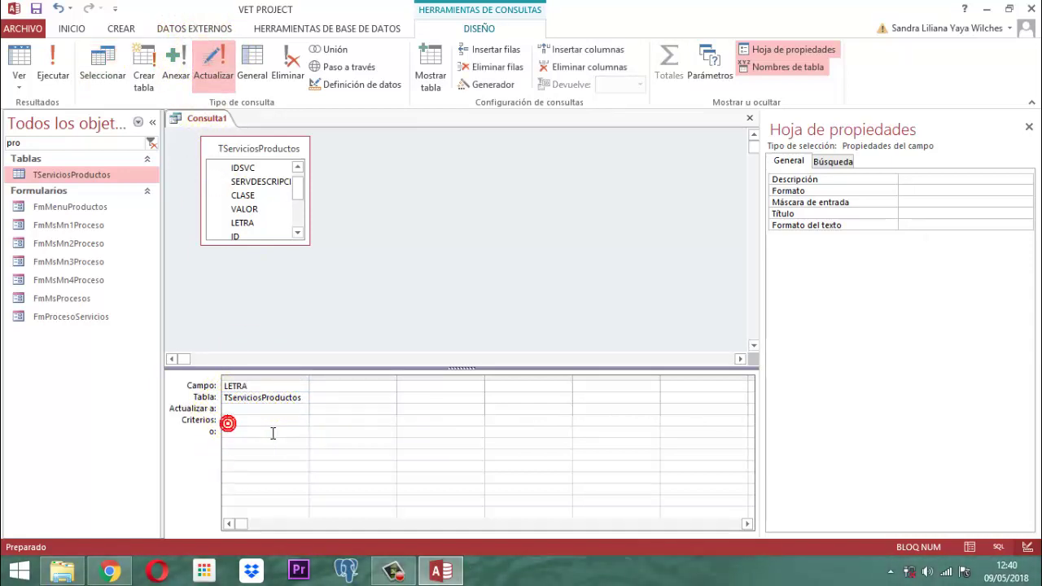
type("ad")
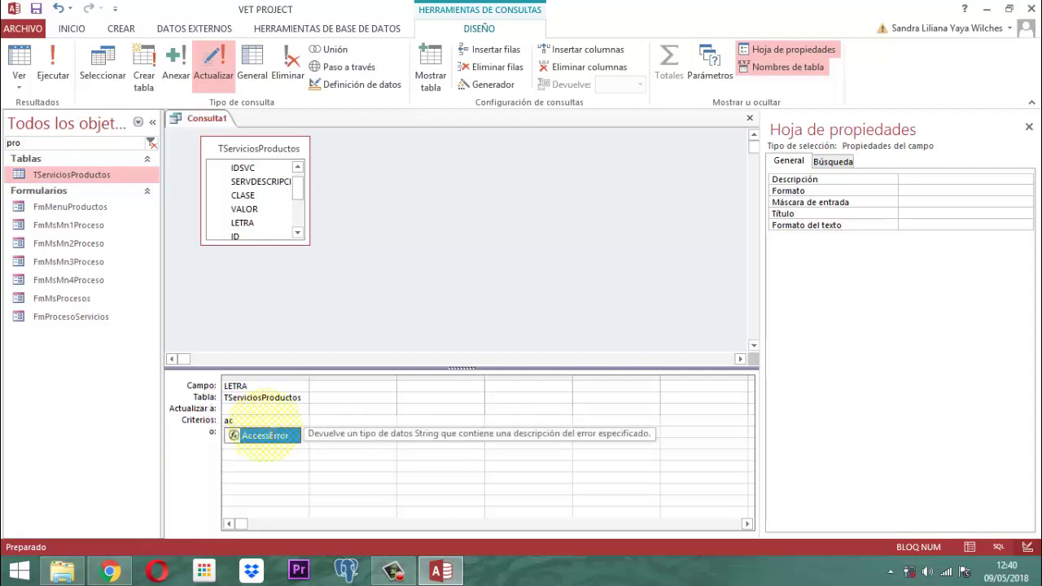
key("BackSpace")
key("Caps_Lock")
type("A")
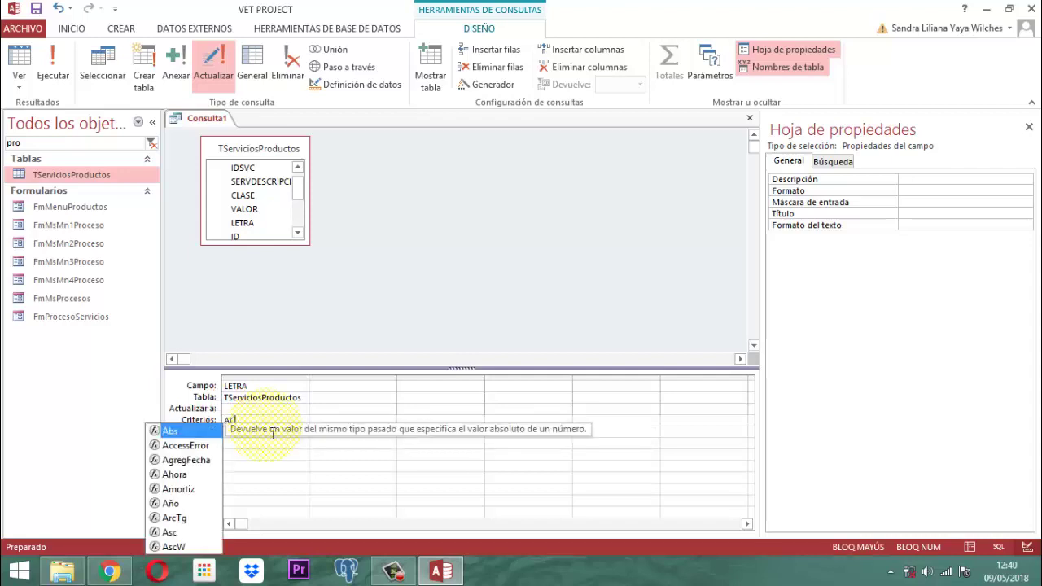
type("C")
left_click(240, 409)
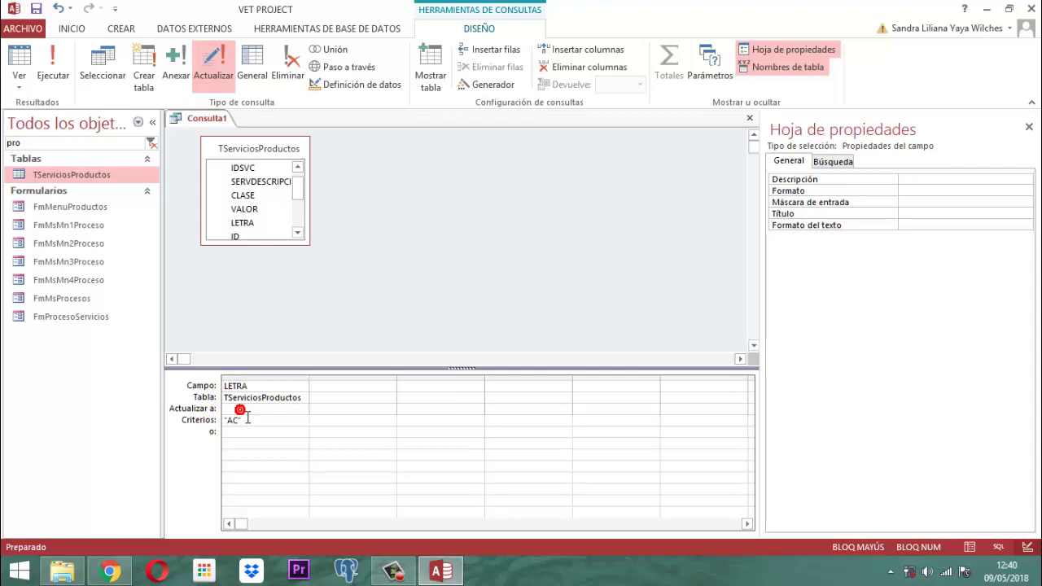
type("PR")
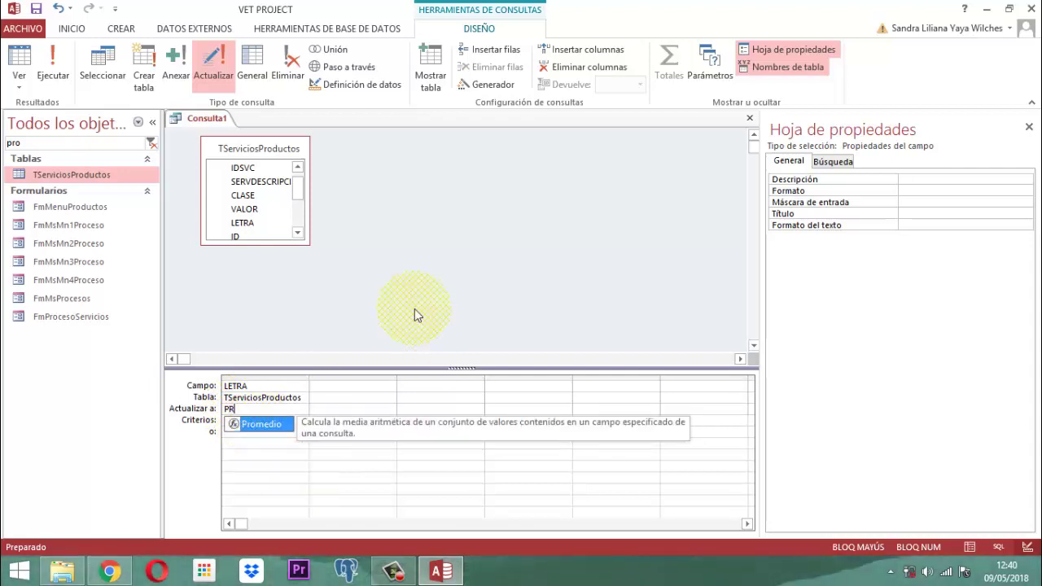
left_click(52, 65)
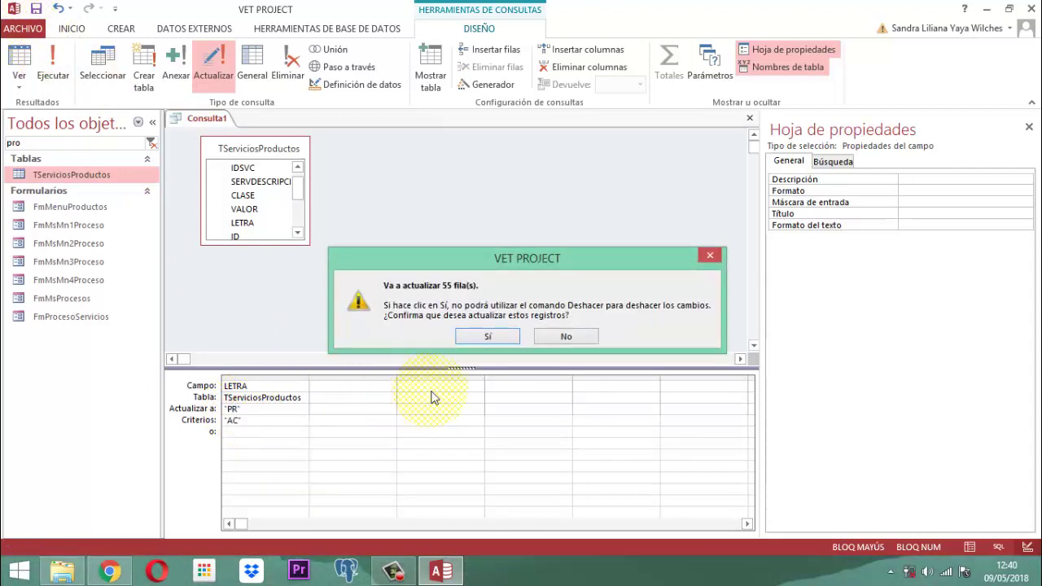
left_click(487, 336)
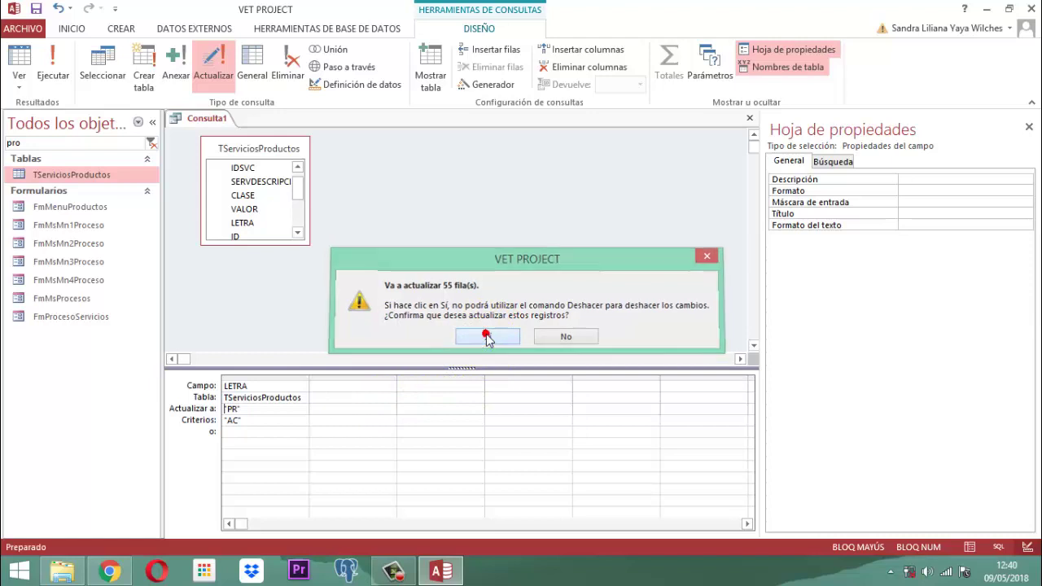
Close Consulta1 without saving it.
right_click(205, 120)
left_click(228, 141)
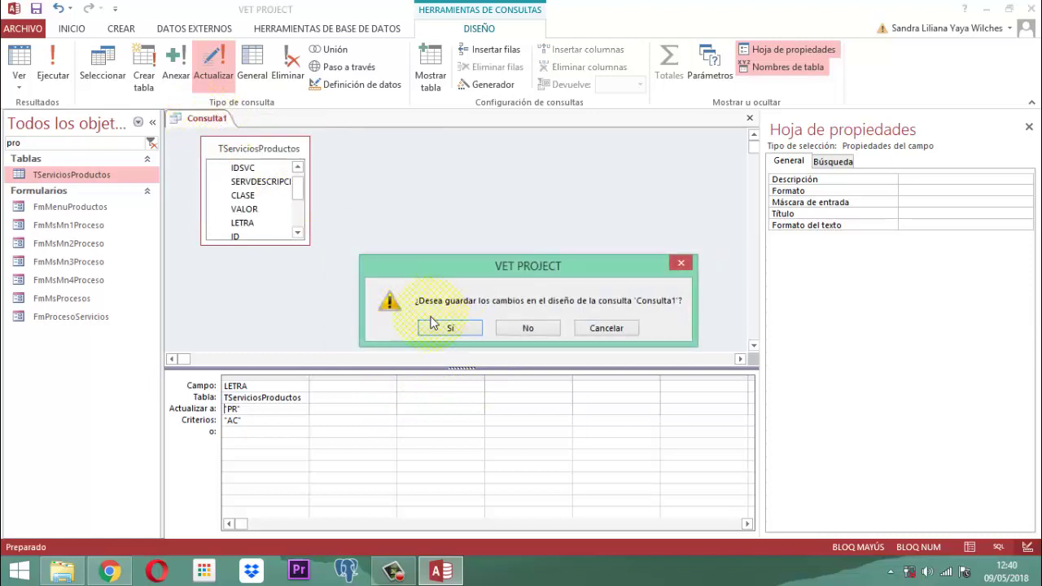
left_click(525, 328)
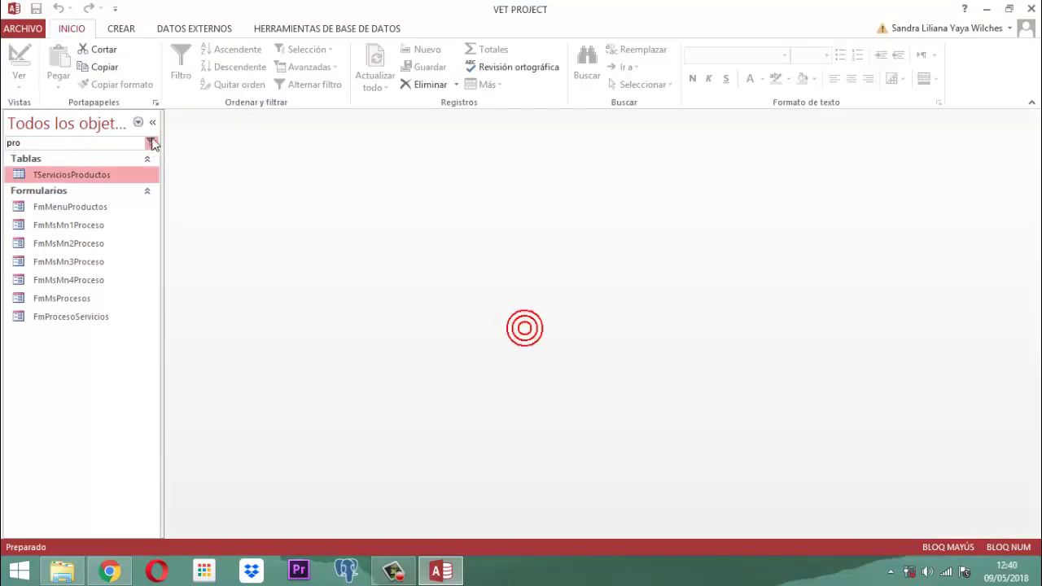
Open TServiciosProductos to confirm the LETRA values now read PR, then close it.
double_click(45, 174)
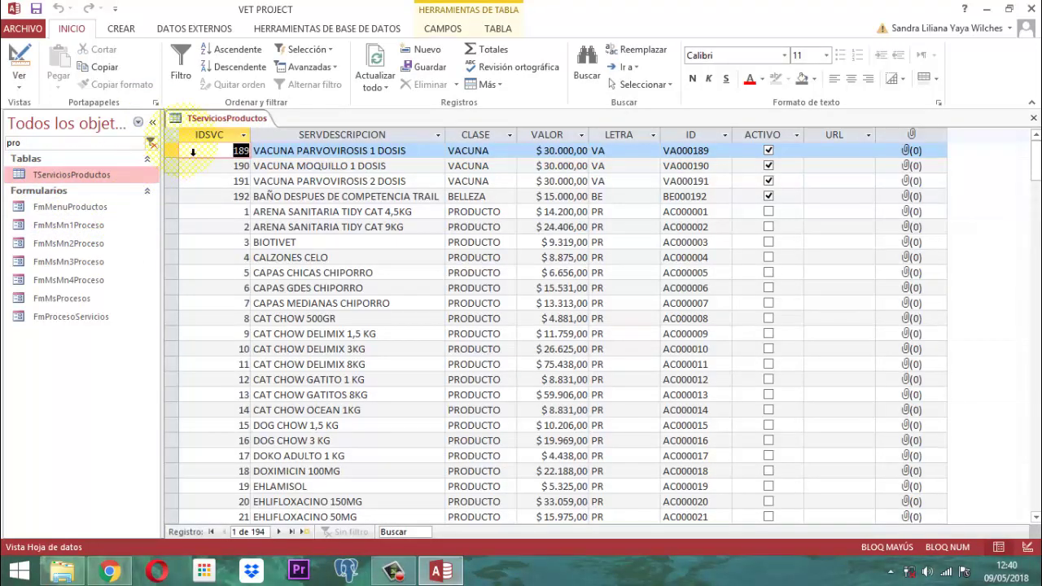
right_click(224, 122)
left_click(249, 142)
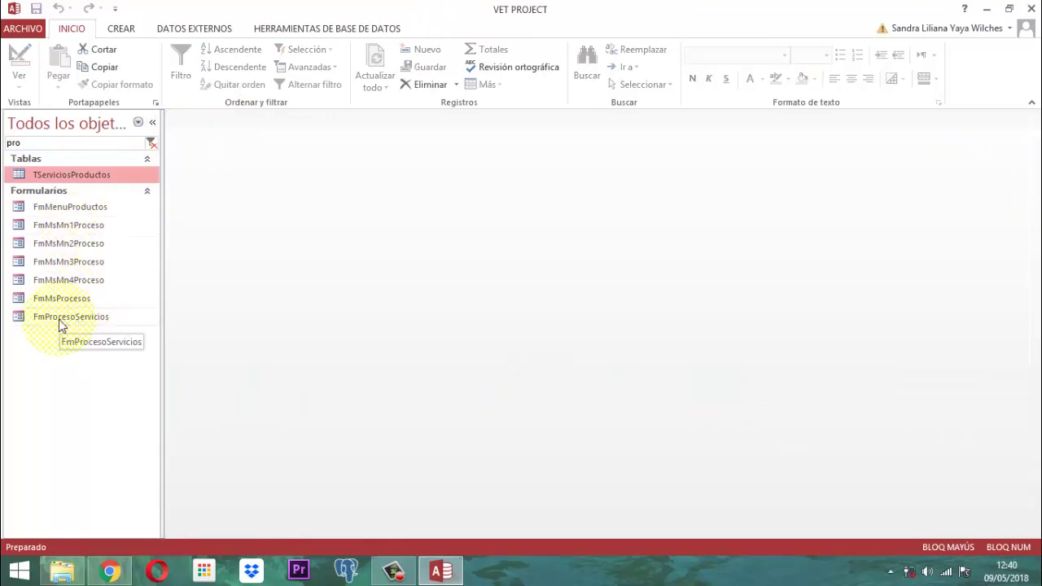
Run Actualizar códigos Servicios in the FmProcesoServicios form and accept the completion message.
double_click(61, 318)
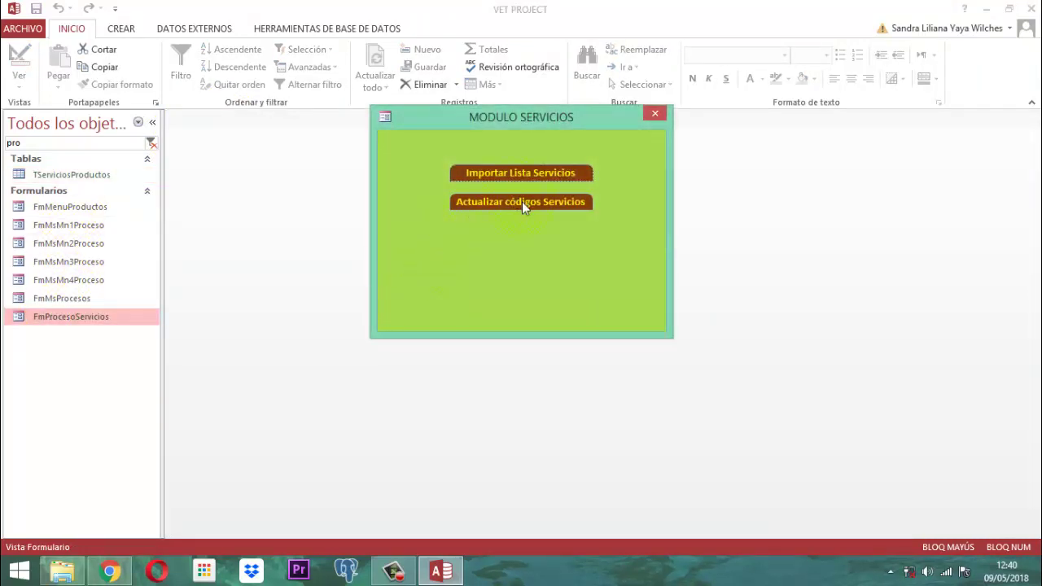
left_click(523, 201)
left_click(626, 343)
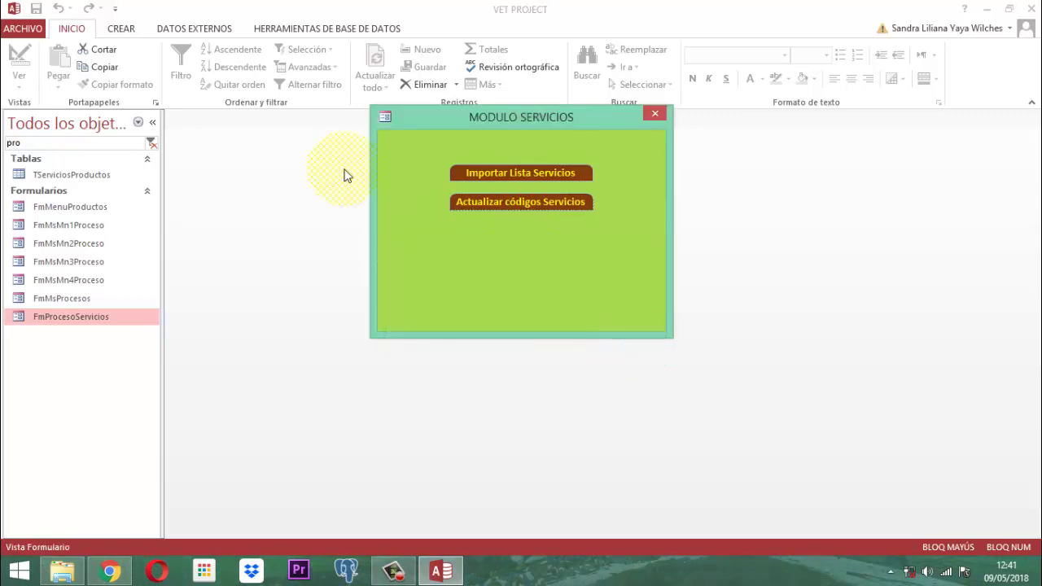
Close MODULO SERVICIOS, postpone the Malwarebytes update, review TServiciosProductos' regenerated codes, then close the table.
left_click(64, 175)
double_click(63, 176)
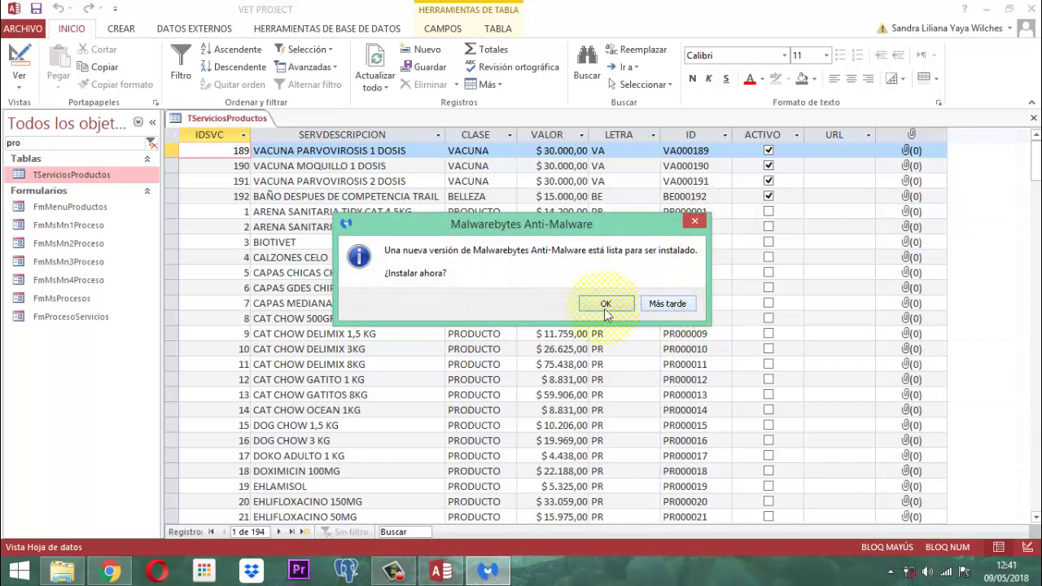
left_click(669, 308)
scroll(680, 391, "down", 14)
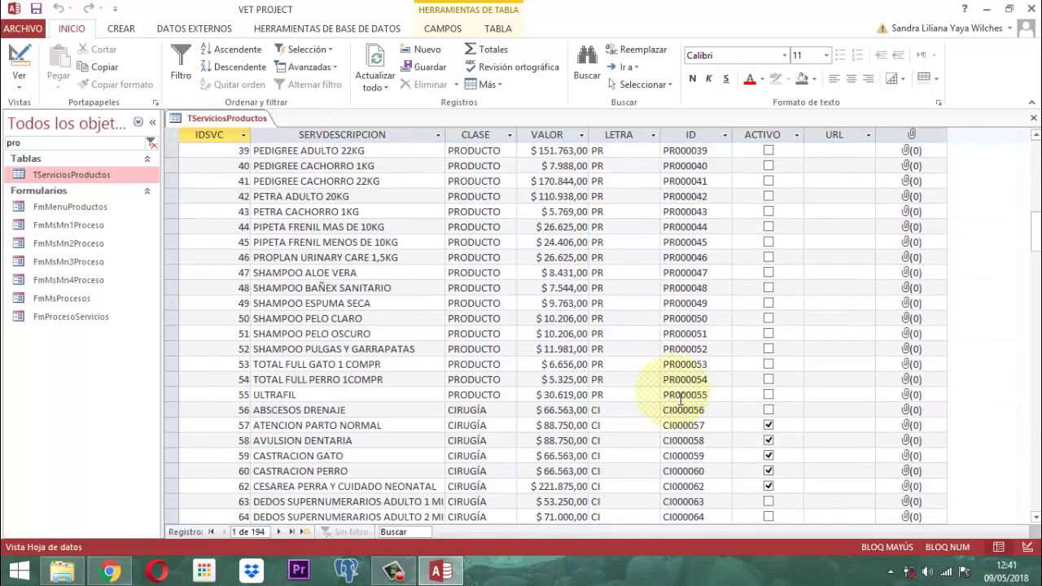
scroll(680, 399, "up", 14)
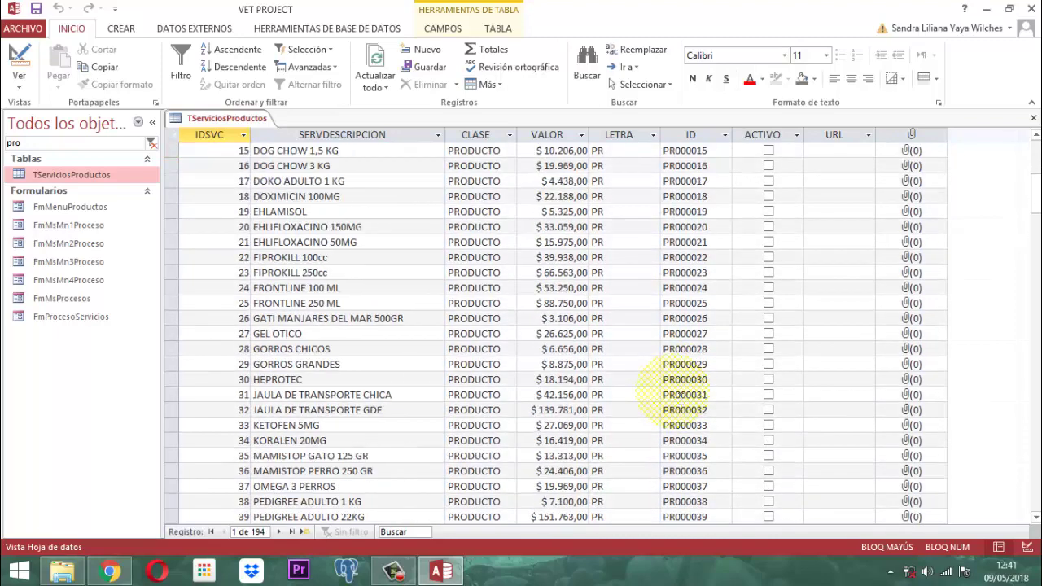
right_click(218, 119)
left_click(251, 147)
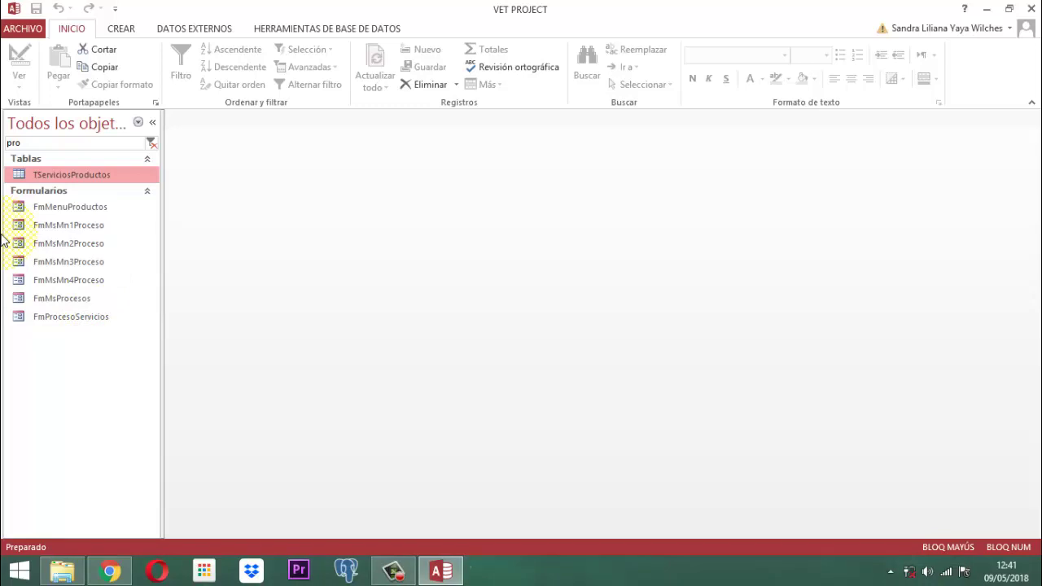
Open TServiciosProductos in design view and add a LINEA field of type Texto corto below GRAFICO.
right_click(43, 175)
left_click(80, 203)
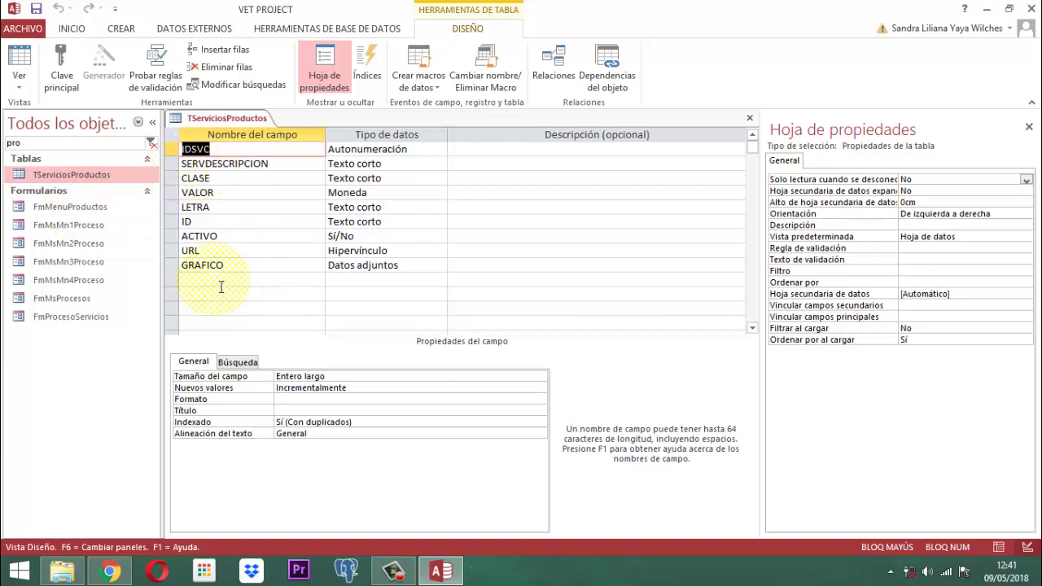
left_click(219, 283)
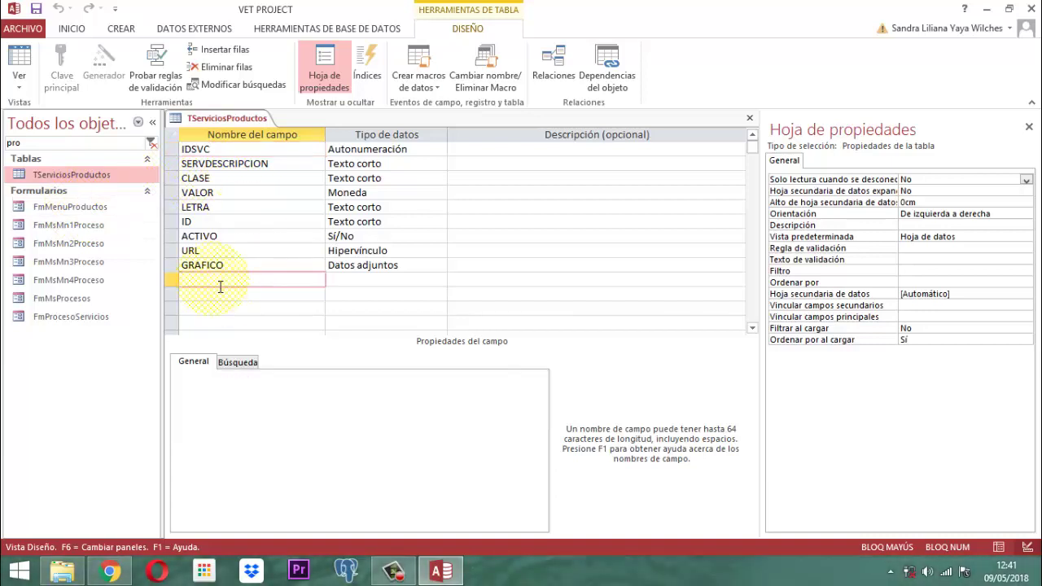
key("Caps_Lock")
type("tip")
key("BackSpace")
key("BackSpace")
key("BackSpace")
type("I")
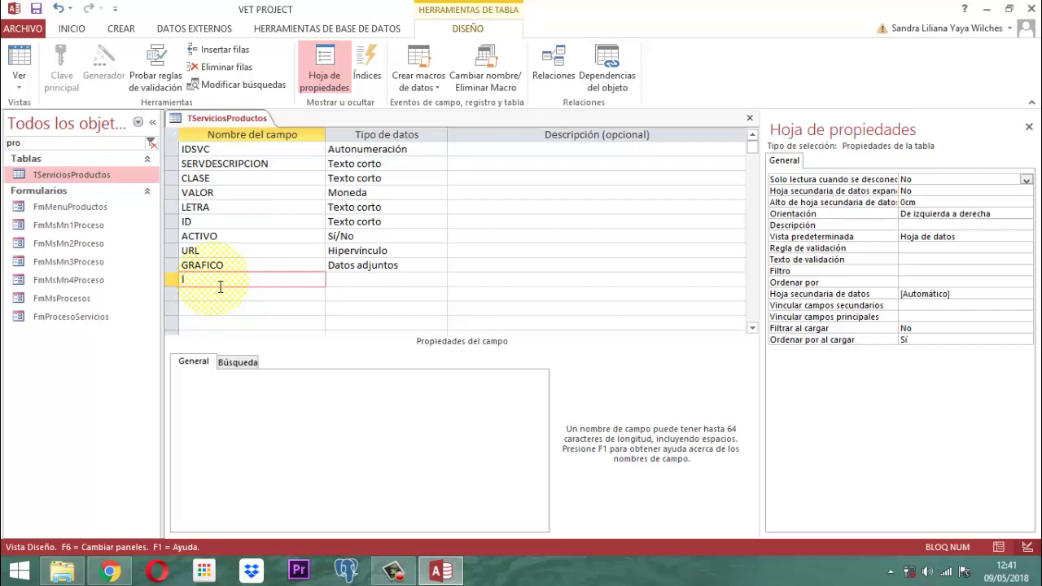
key("Caps_Lock")
key("BackSpace")
key("Caps_Lock")
type("I")
key("Caps_Lock")
type("LINEA")
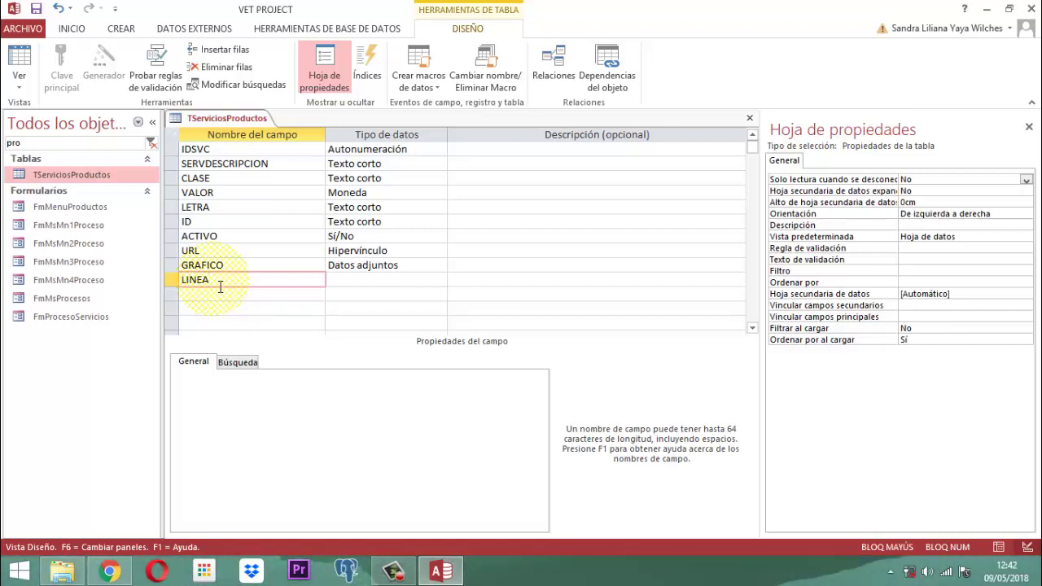
key("Tab")
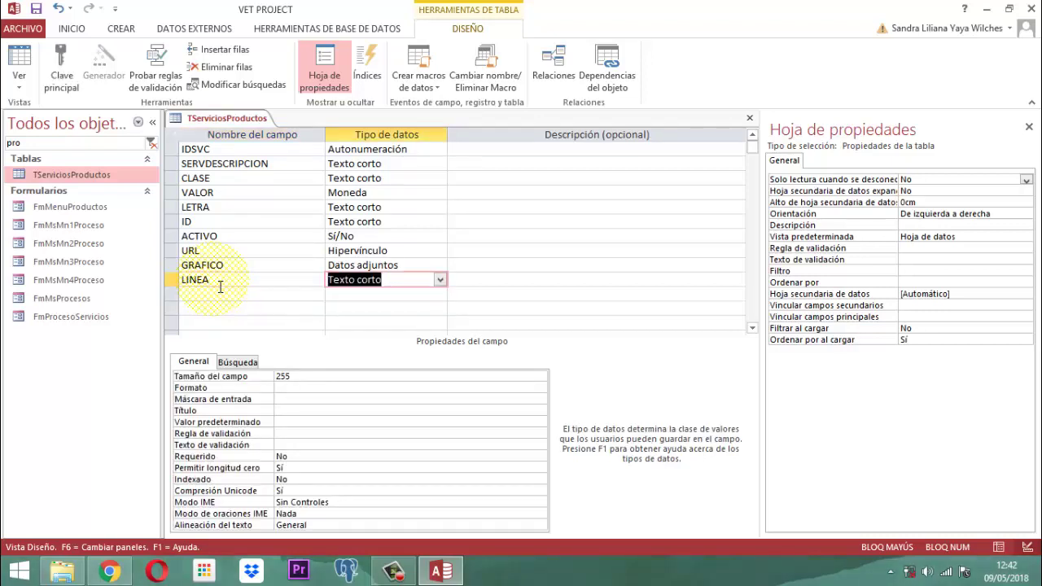
Save the table design, then inspect the GRAFICO field's properties.
right_click(226, 122)
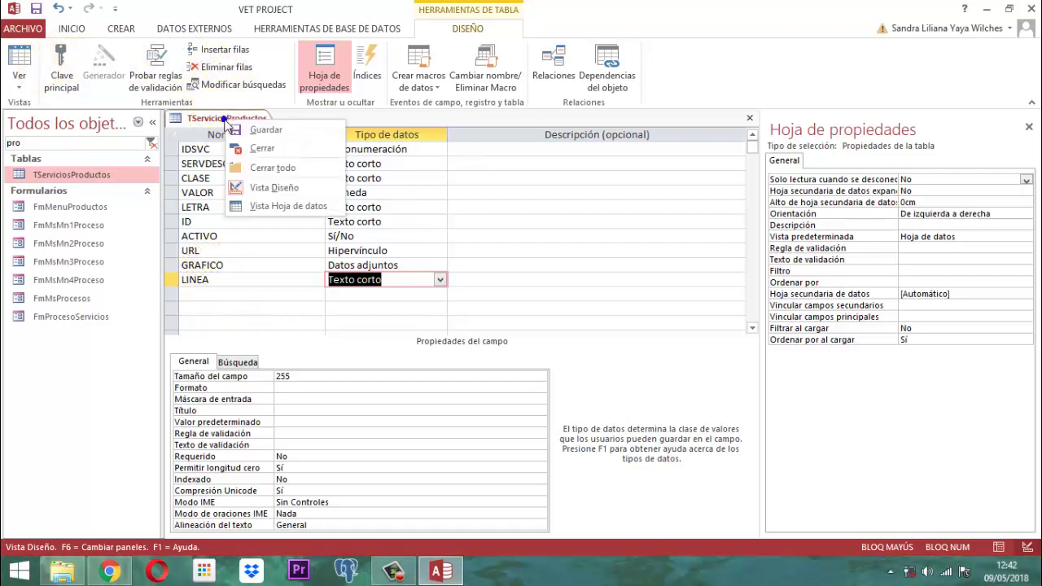
left_click(259, 132)
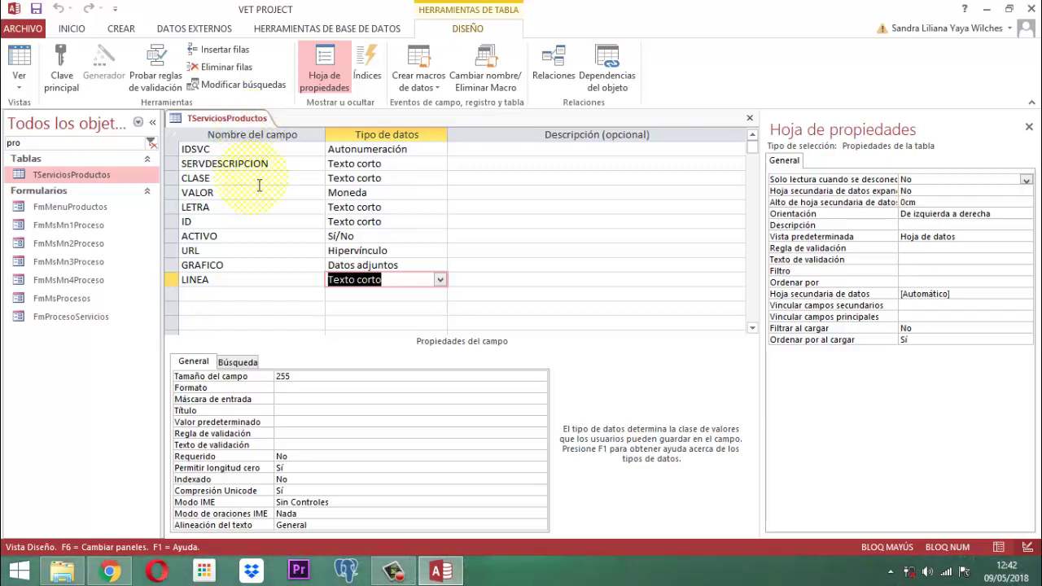
left_click(242, 269)
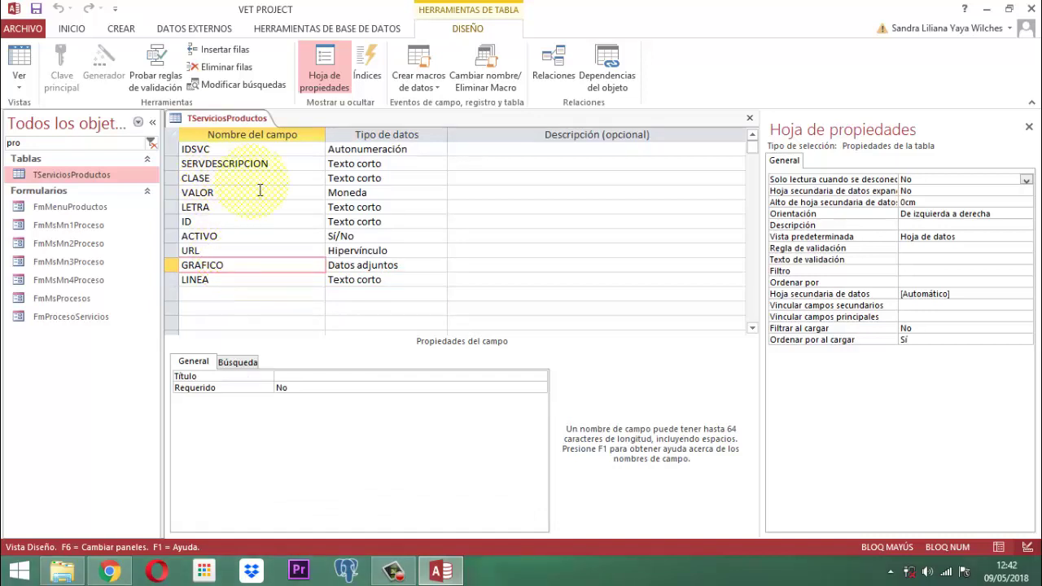
Add an IMAPRODUCTO field of type Datos adjuntos after LINEA, save the design and close it.
left_click(207, 298)
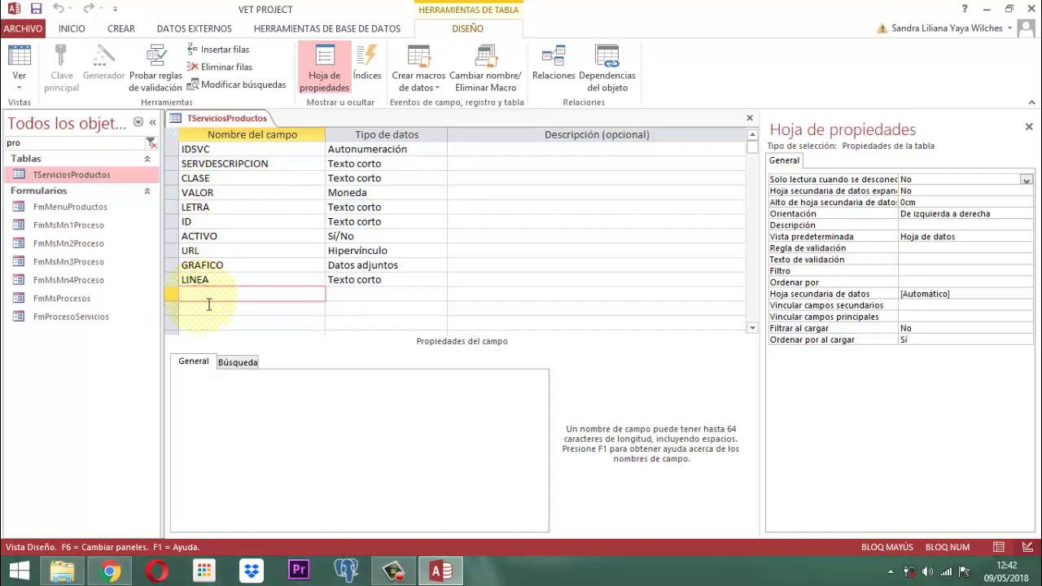
type("IMAPRODUCTO")
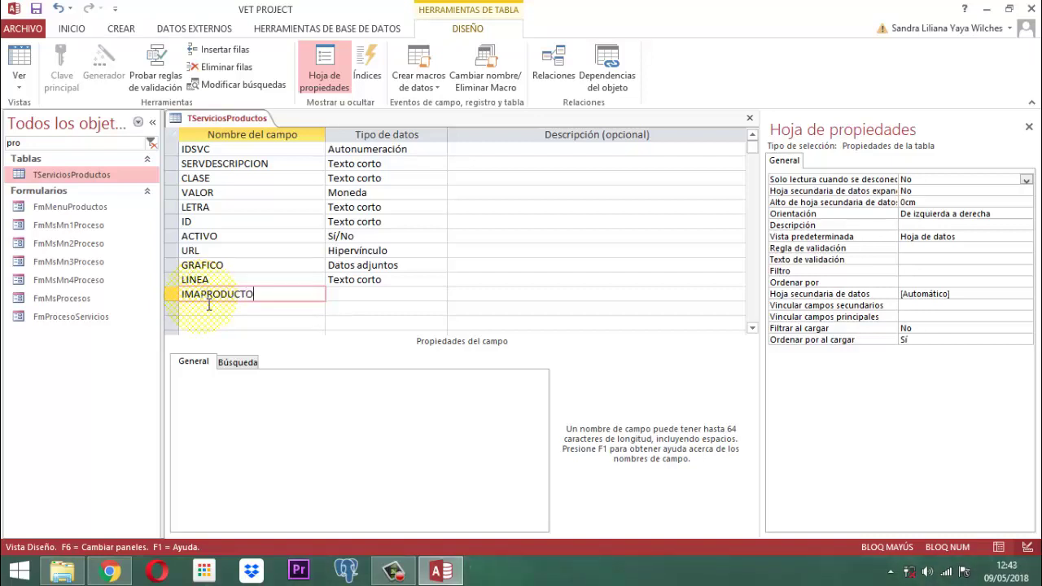
key("Tab")
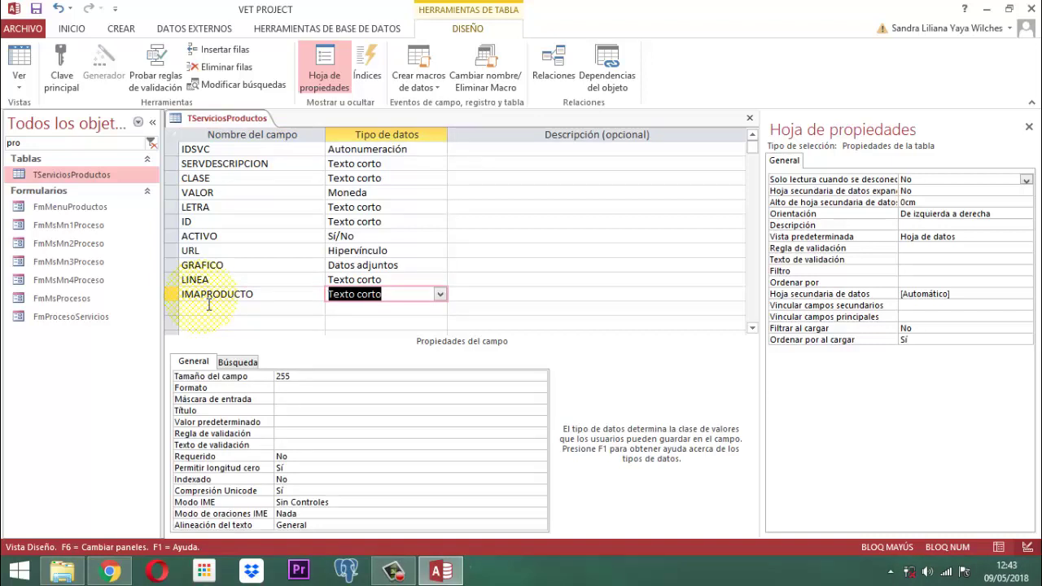
type("Datos adjuntos")
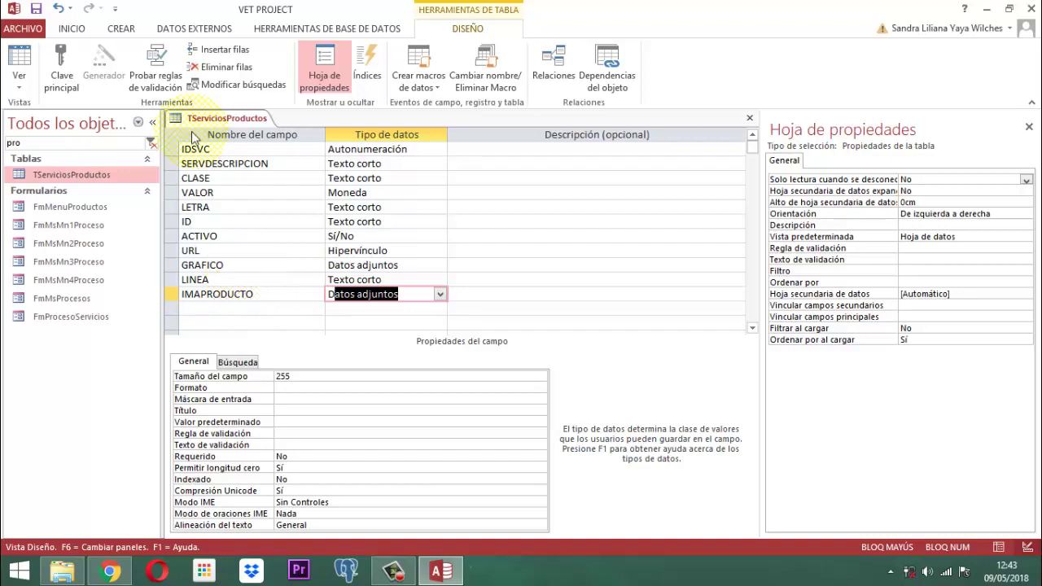
right_click(224, 119)
left_click(260, 127)
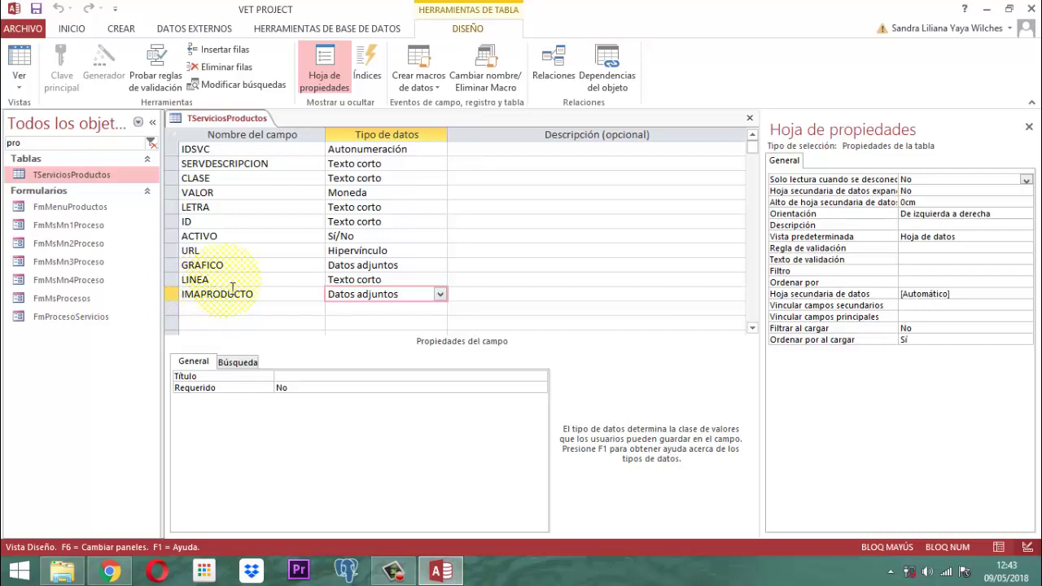
right_click(228, 122)
left_click(253, 150)
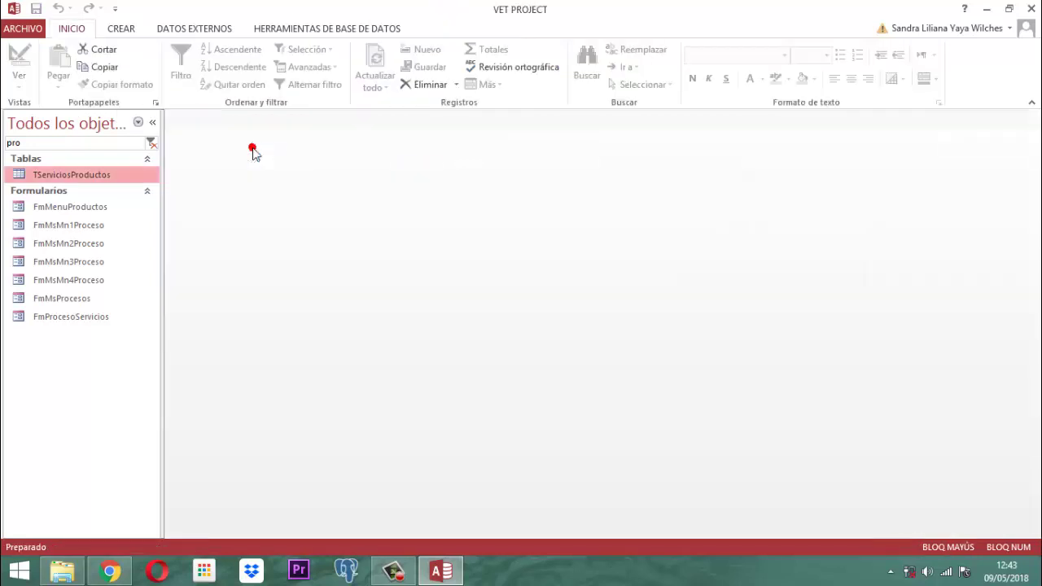
double_click(84, 175)
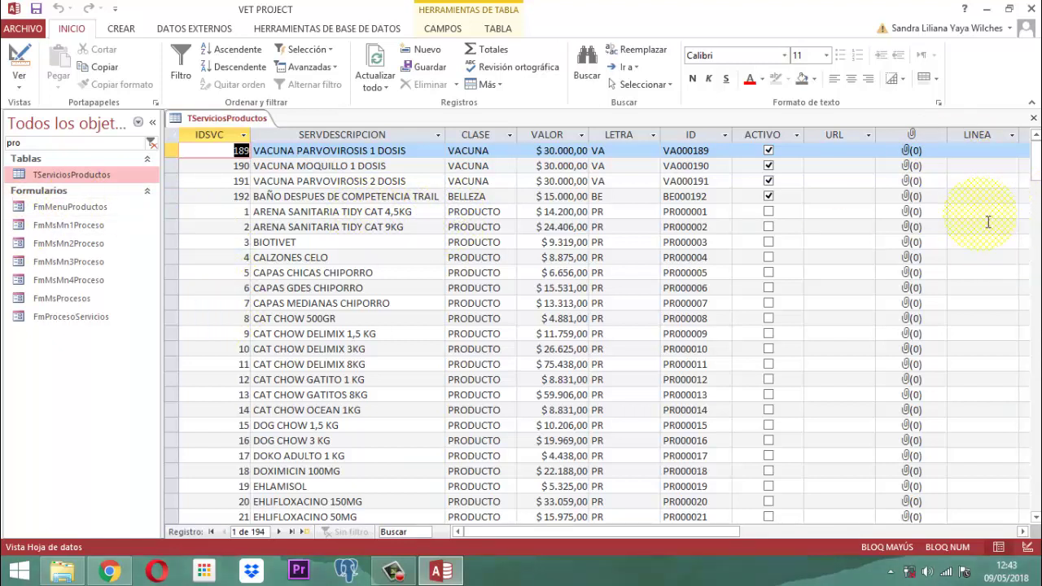
right_click(236, 120)
left_click(277, 148)
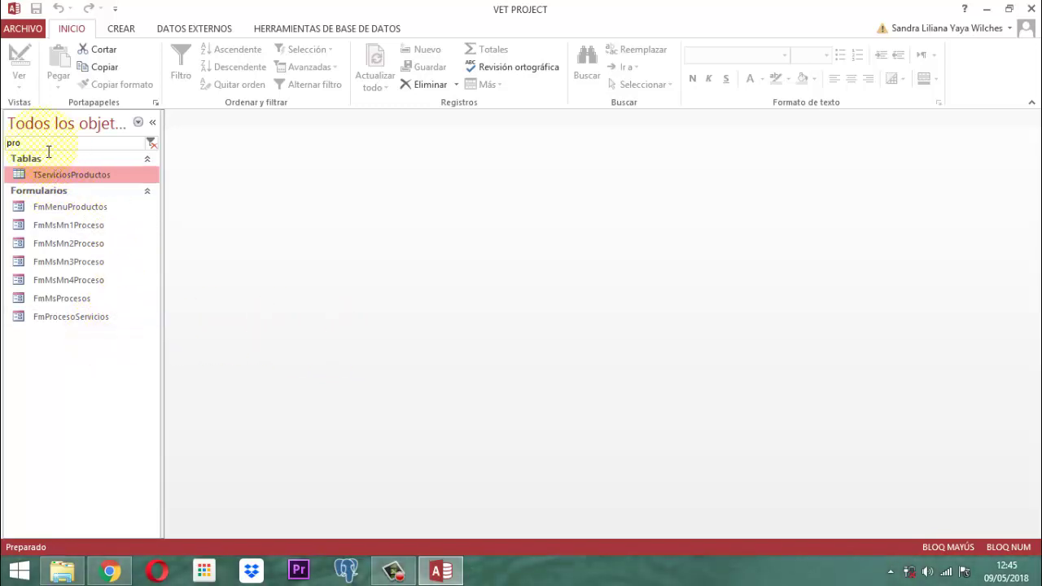
Search the navigation pane for 'PANEL PRIN', open PANEL PRINCIPAL and dismiss the credentials warning.
left_click_drag(35, 143, 5, 143)
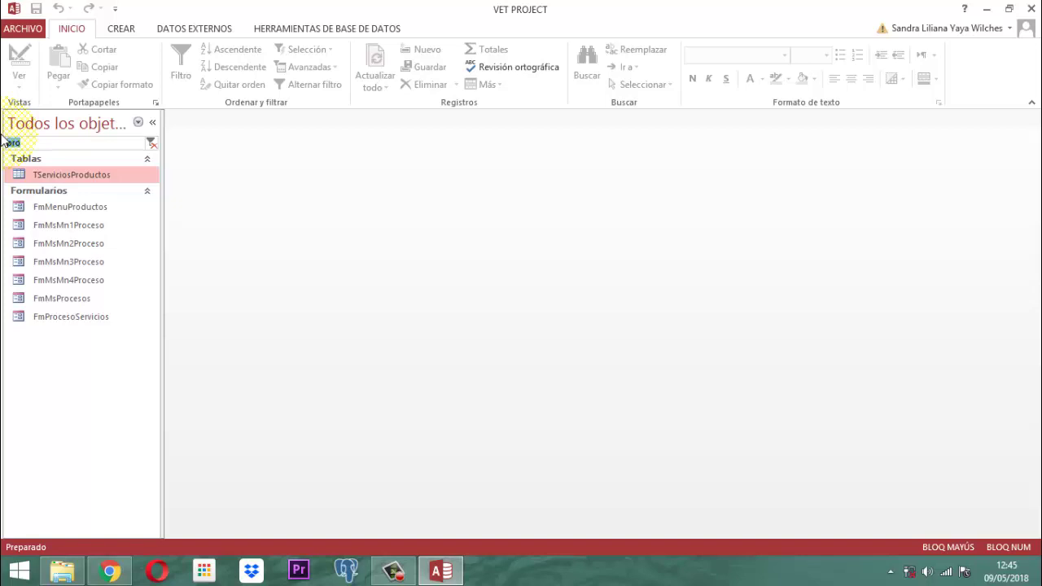
type("PANEL")
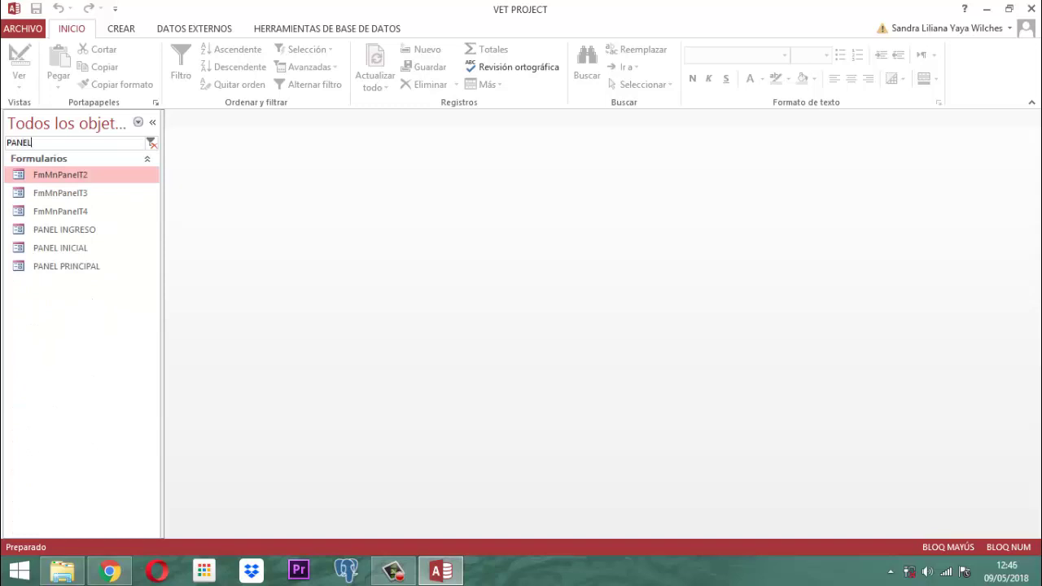
type(" PRIN")
key("Return")
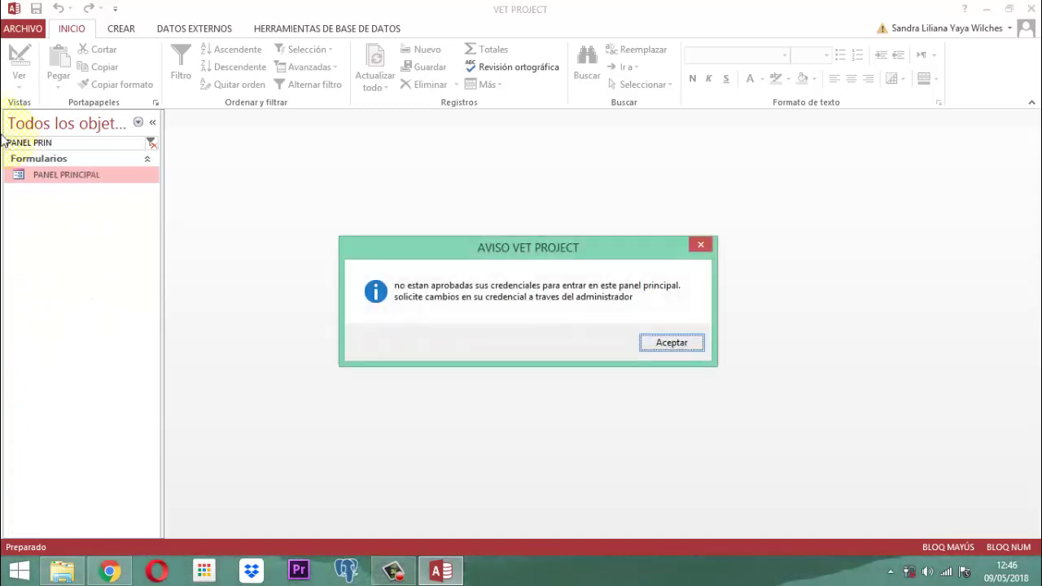
key("Return")
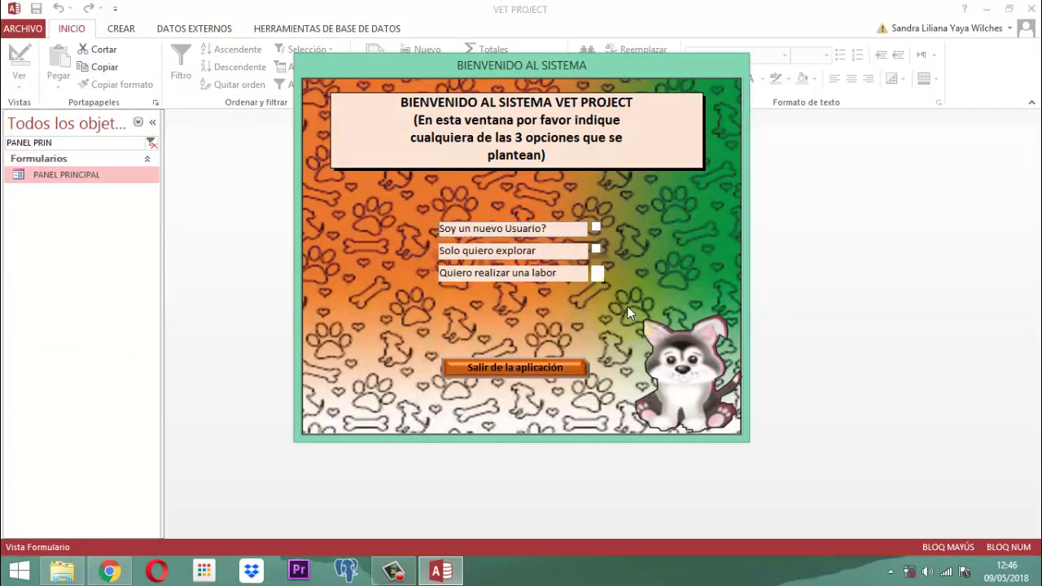
Choose 'Quiero realizar una labor', sign in as a listed user with their password, and open SERVICIOS.
left_click(596, 272)
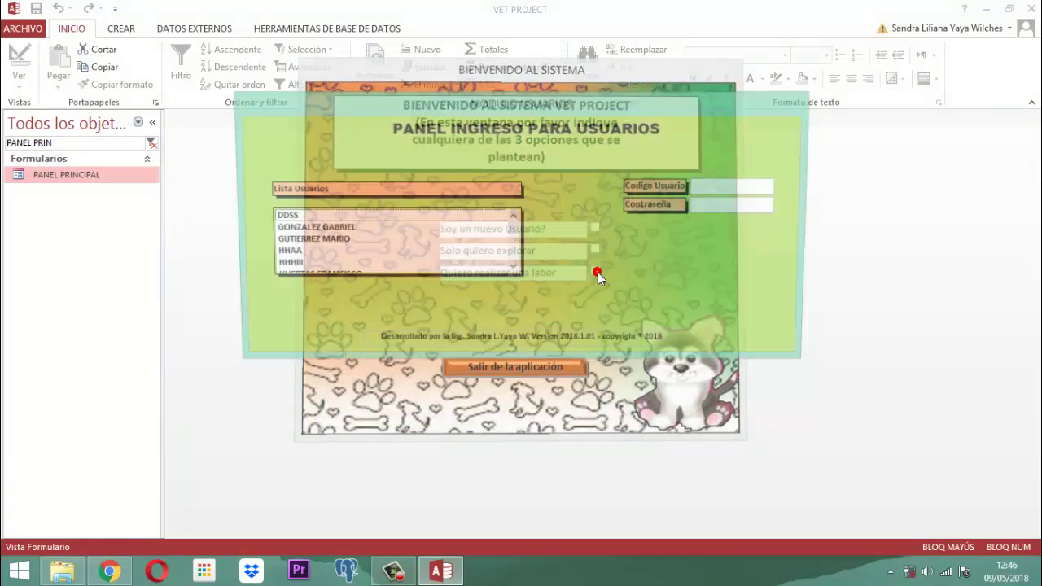
left_click(312, 253)
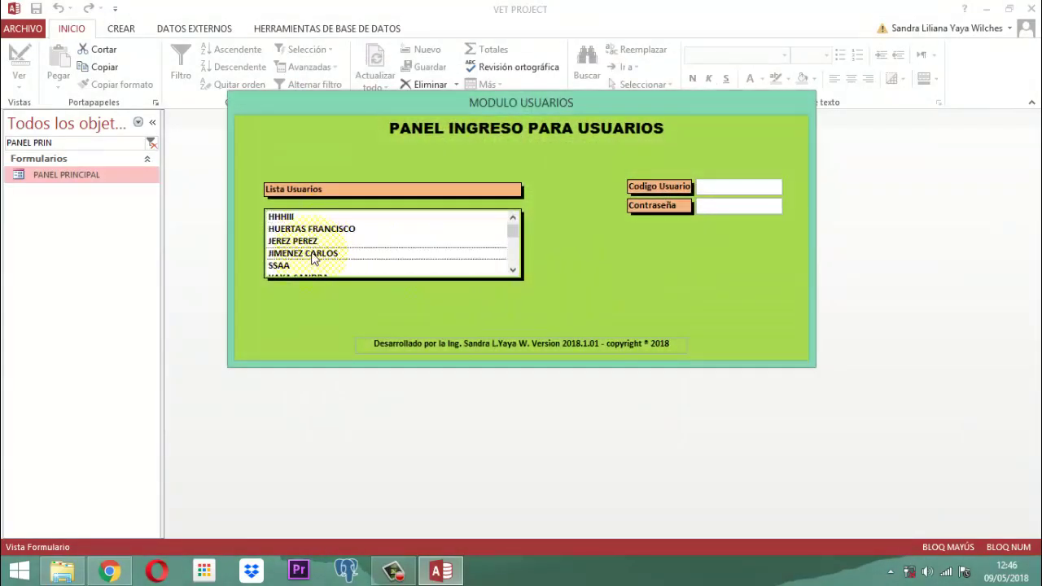
key("Tab")
type("123")
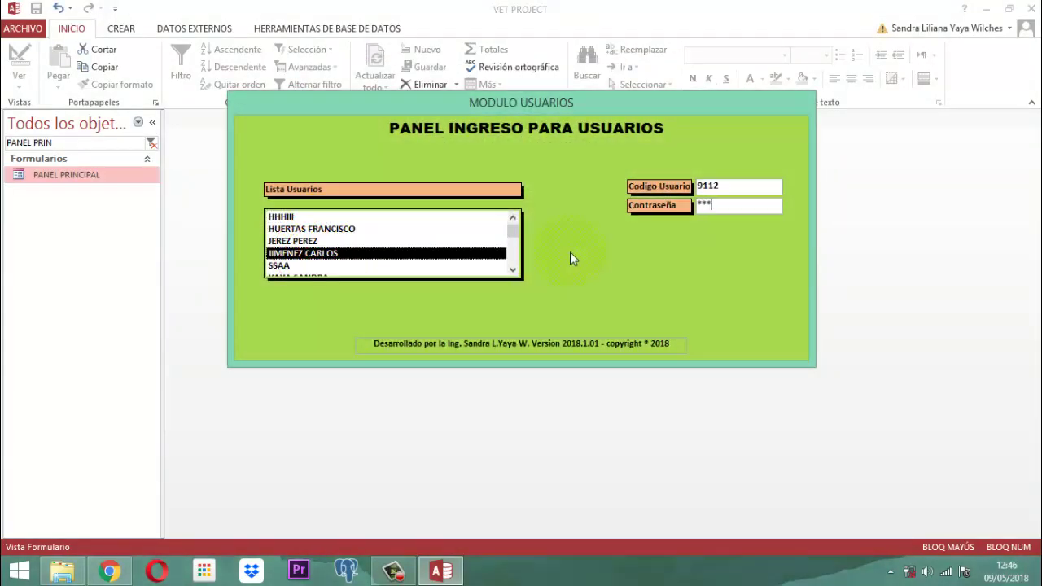
key("Return")
key("Return")
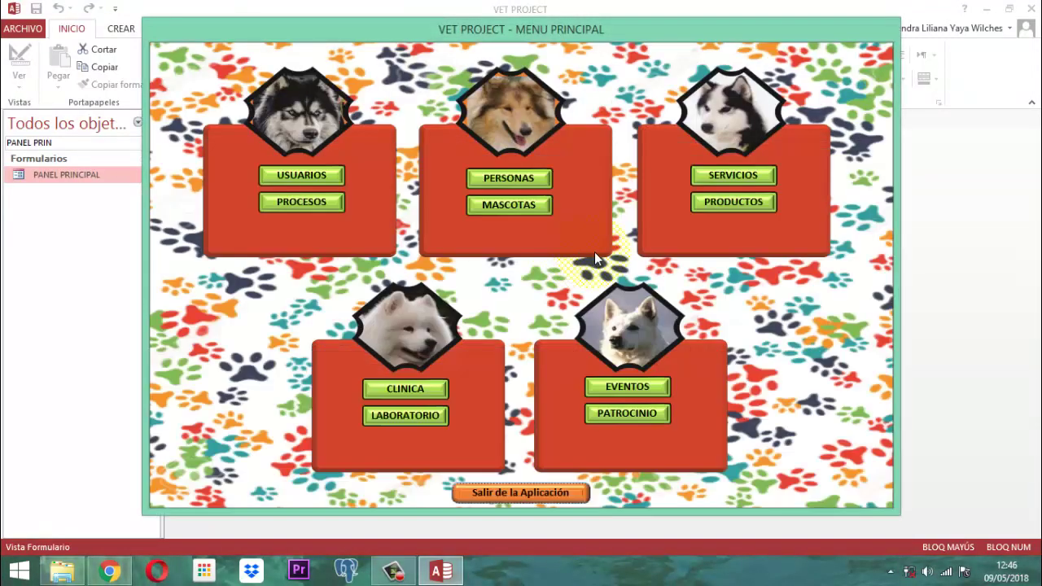
left_click(728, 175)
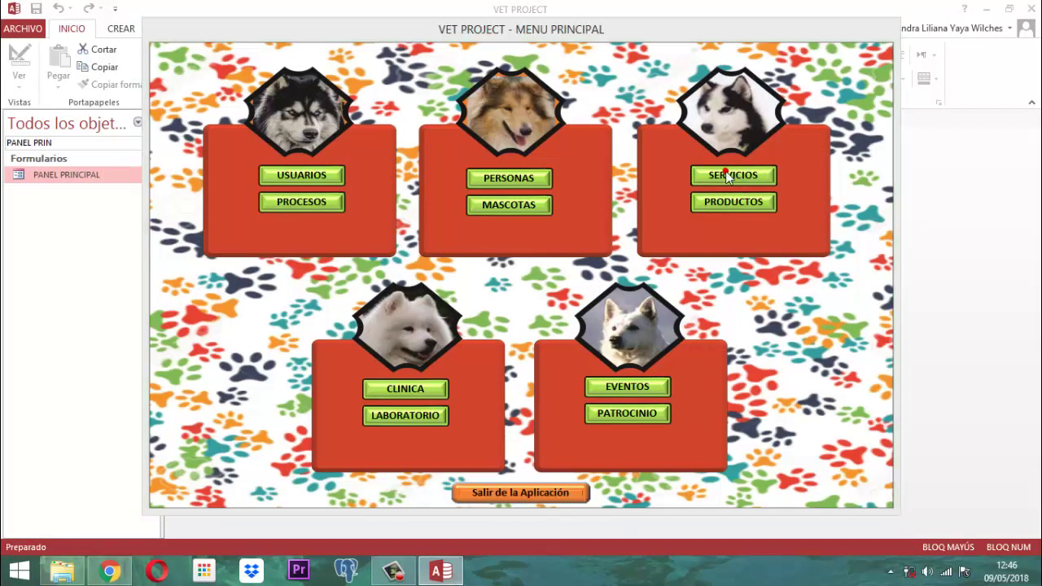